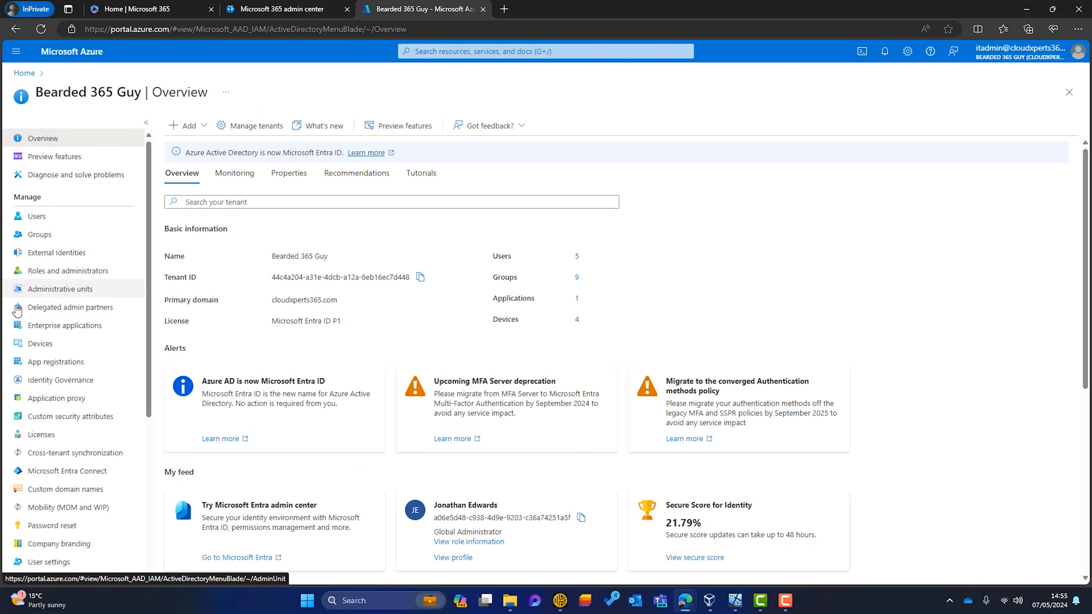
Set Enable Microsoft Entra LAPS to Yes in the Entra ID device settings and save
left_click(38, 343)
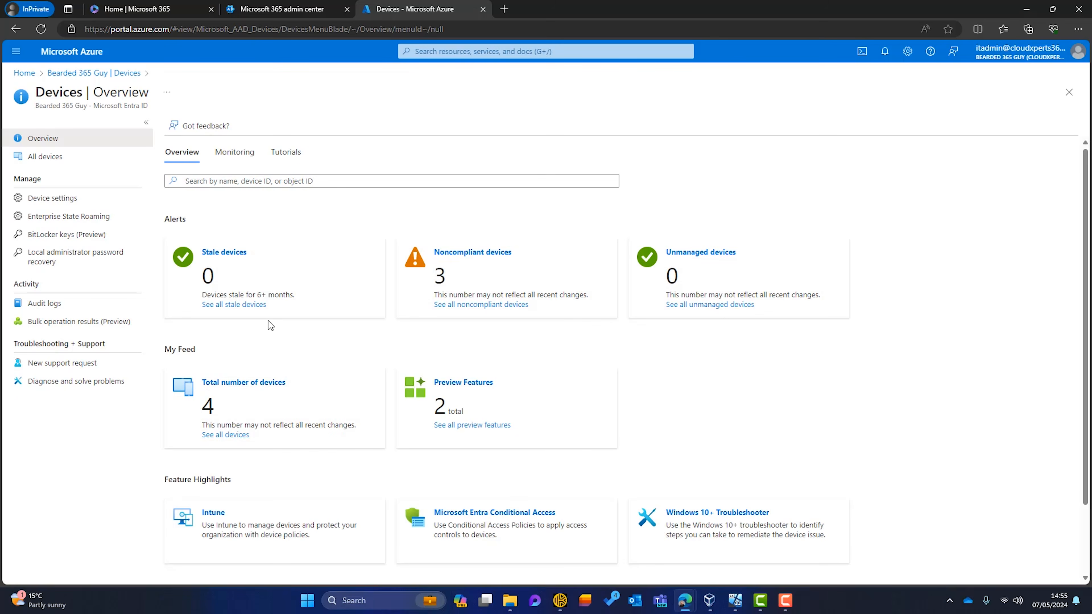
left_click(54, 199)
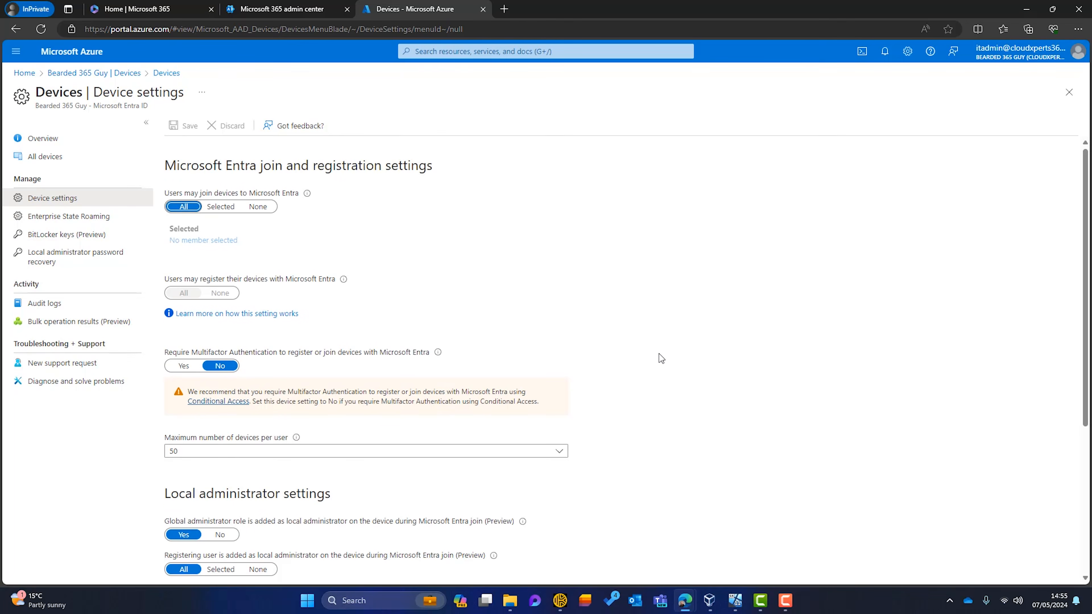
scroll(661, 358, "down", 3)
scroll(661, 358, "down", 2)
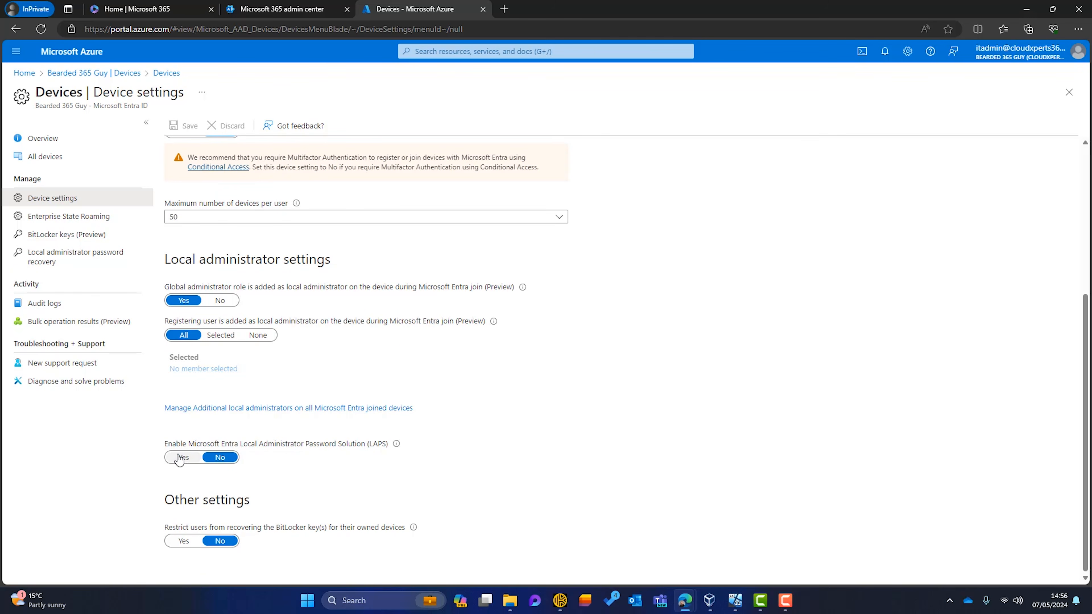
left_click(196, 458)
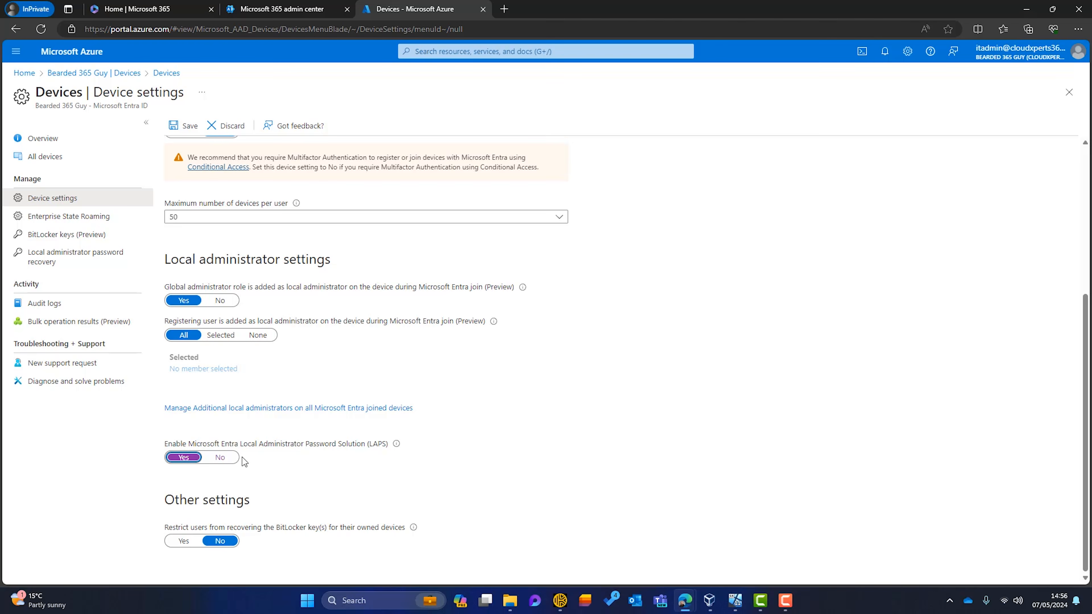
left_click(187, 129)
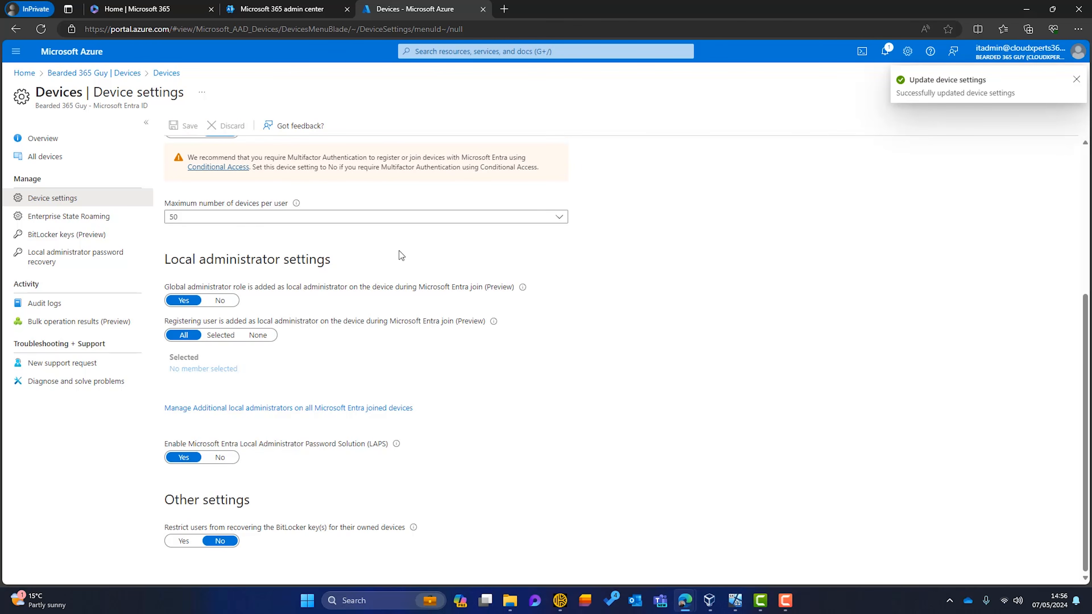
left_click(273, 11)
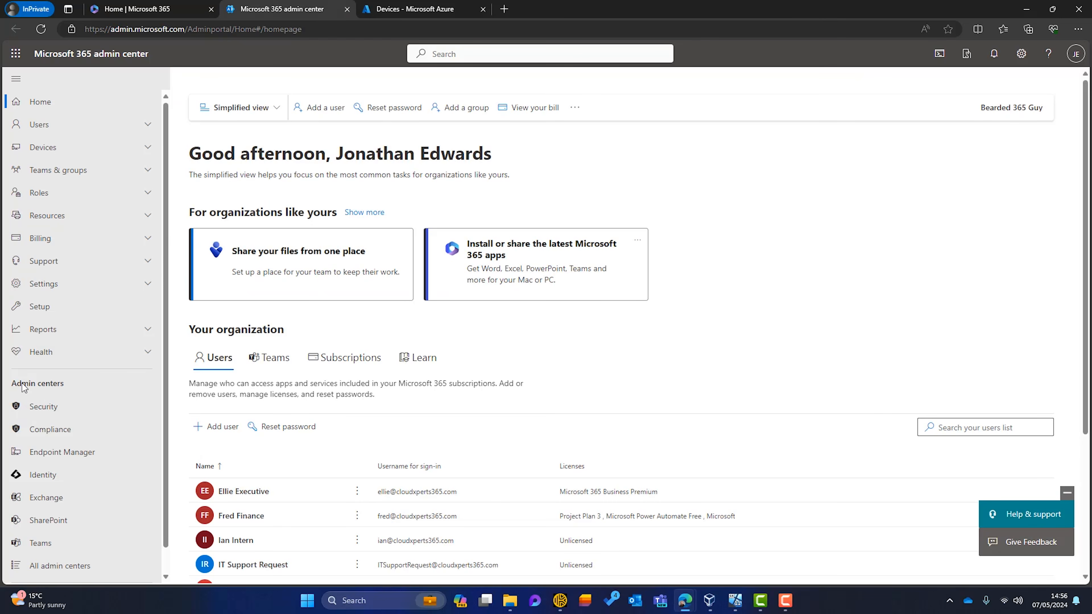
Start a new Account protection policy for Windows 10 and later using the Windows LAPS profile type
left_click(63, 452)
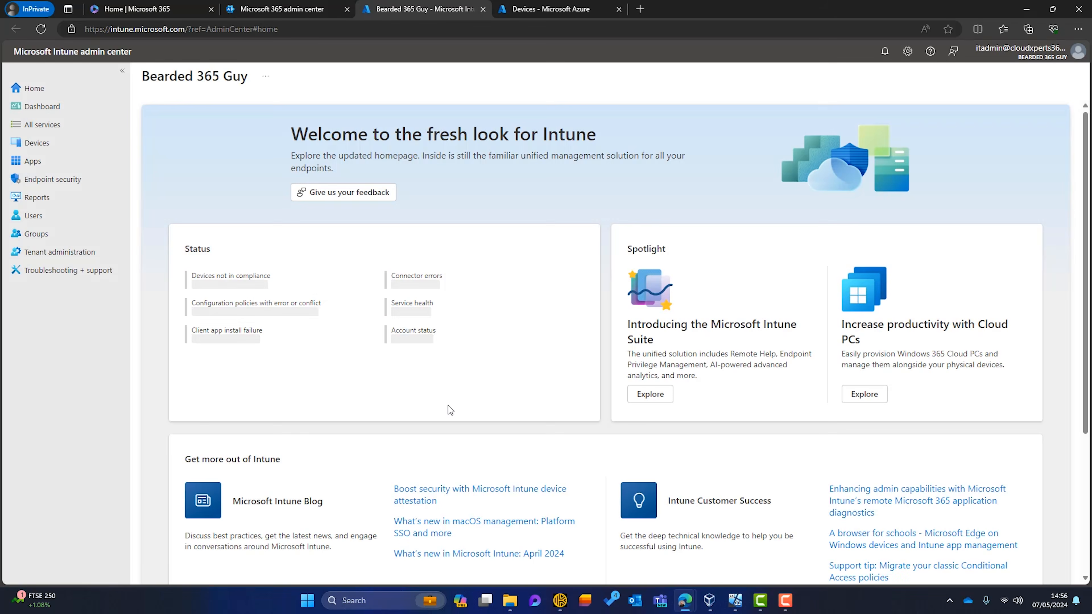
left_click(46, 180)
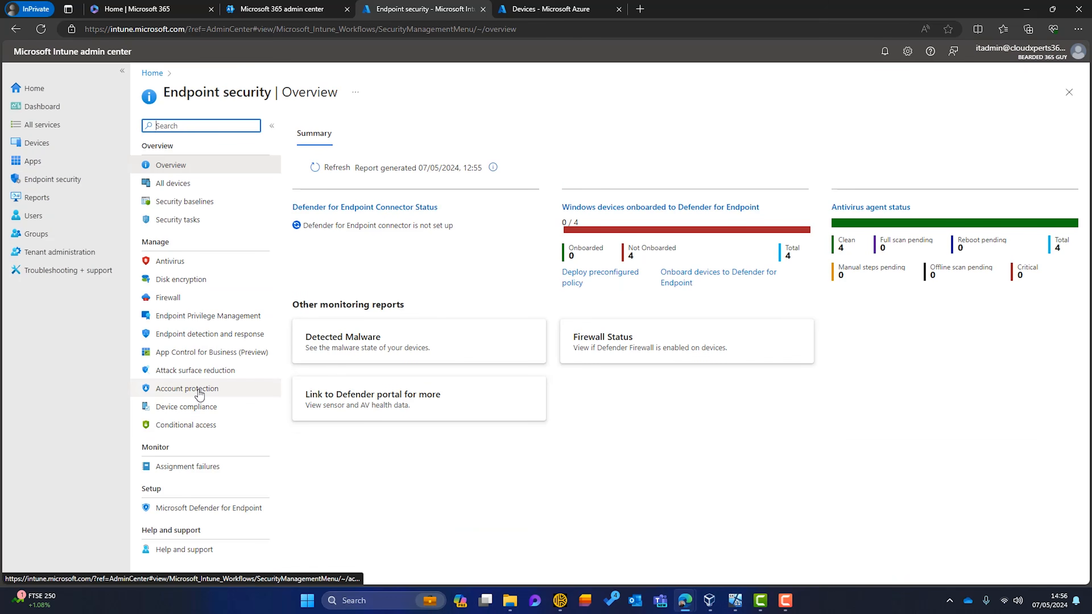
left_click(189, 388)
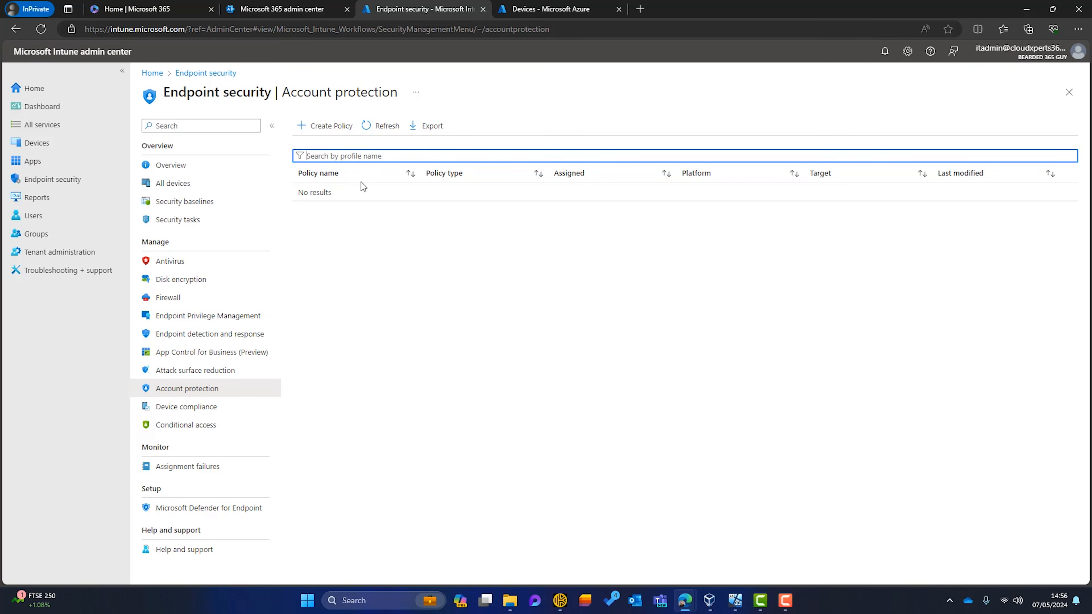
left_click(312, 129)
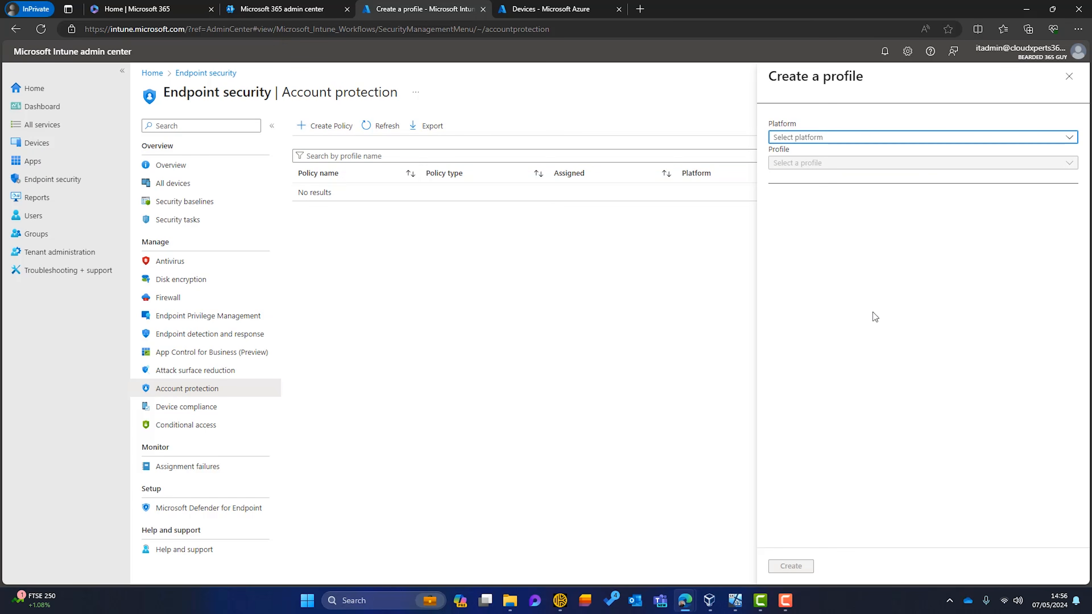
left_click(1068, 138)
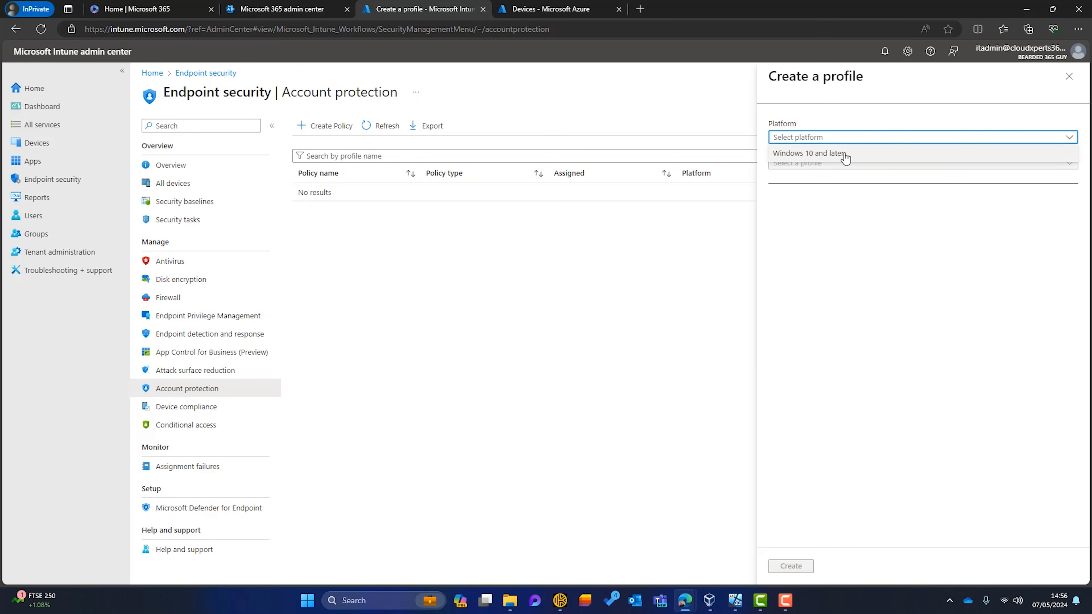
left_click(820, 155)
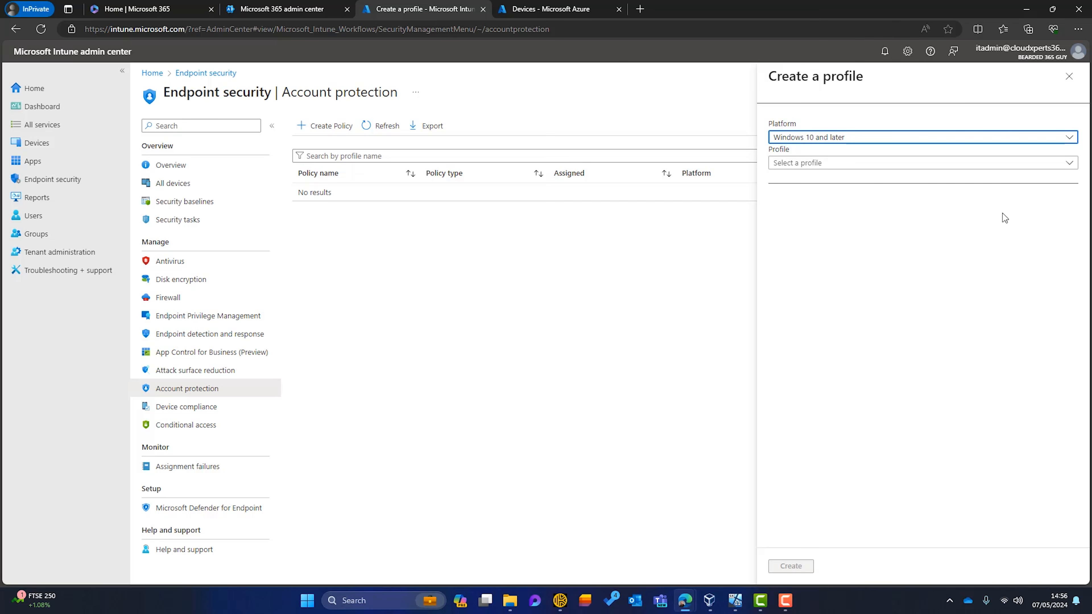
left_click(1066, 163)
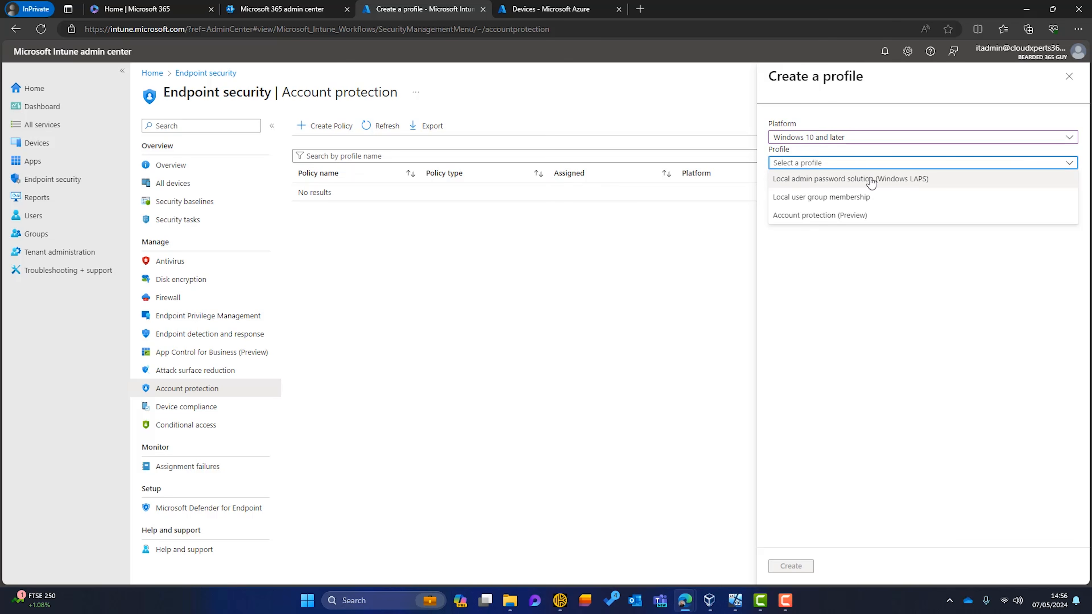
left_click(800, 183)
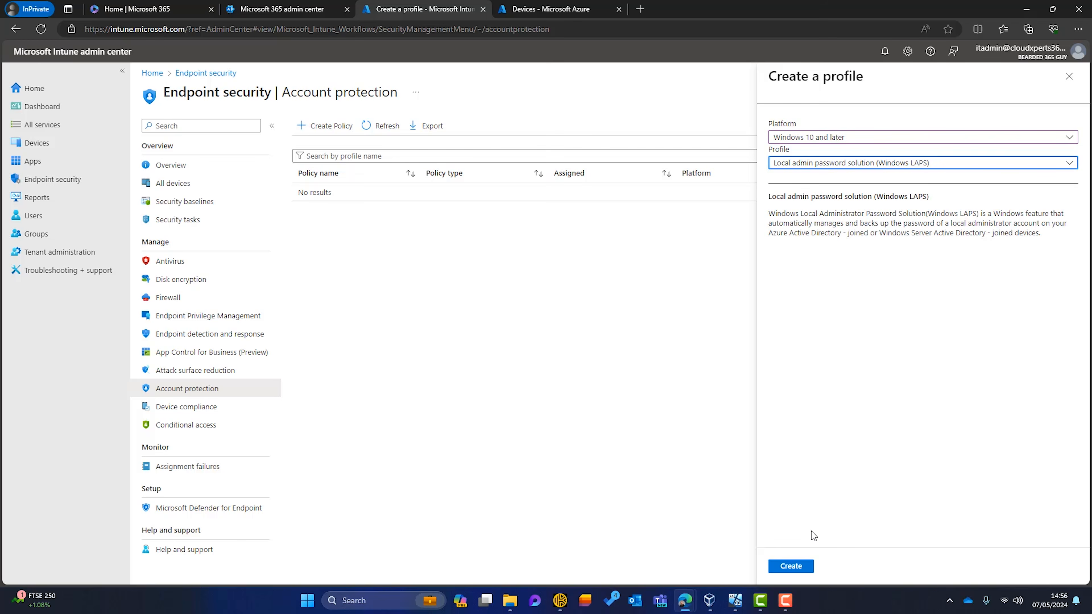
Create the profile named 'LAPS Policy' and continue to its configuration settings
left_click(804, 566)
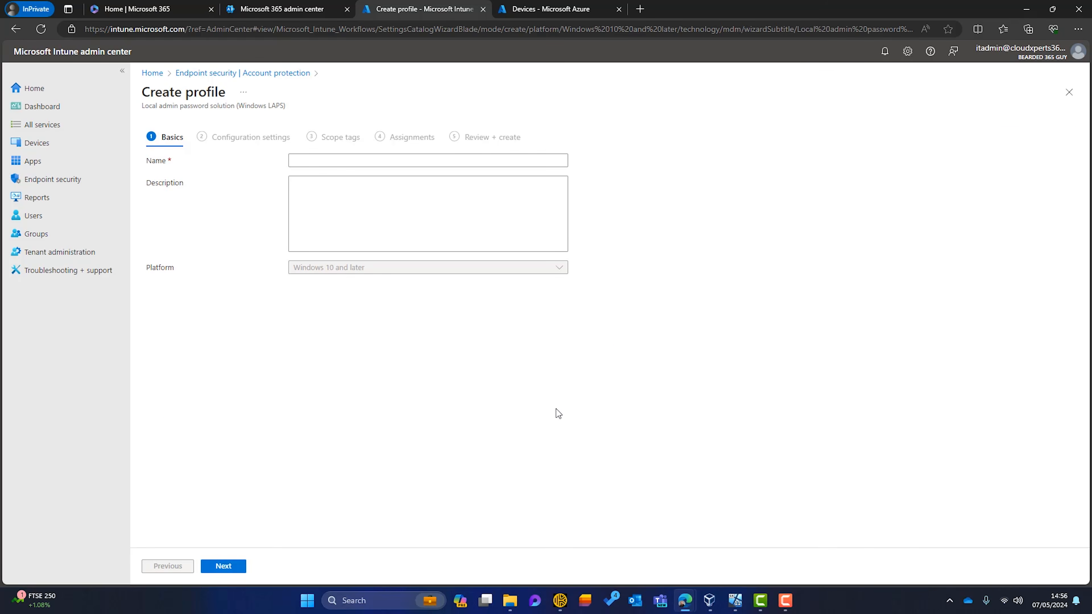
left_click(319, 160)
type("LAPS Policy")
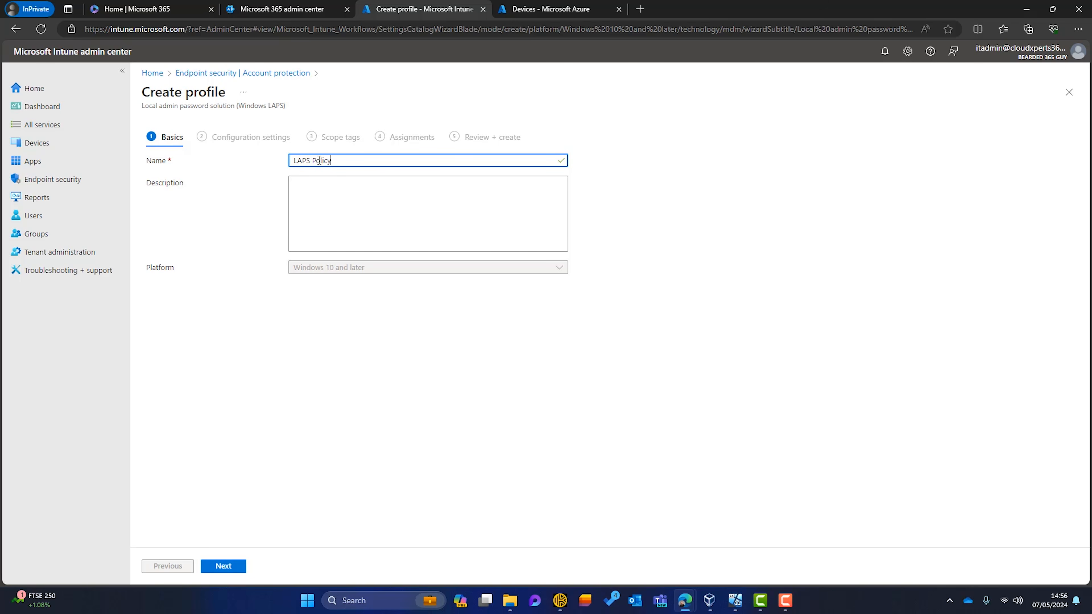
left_click(236, 567)
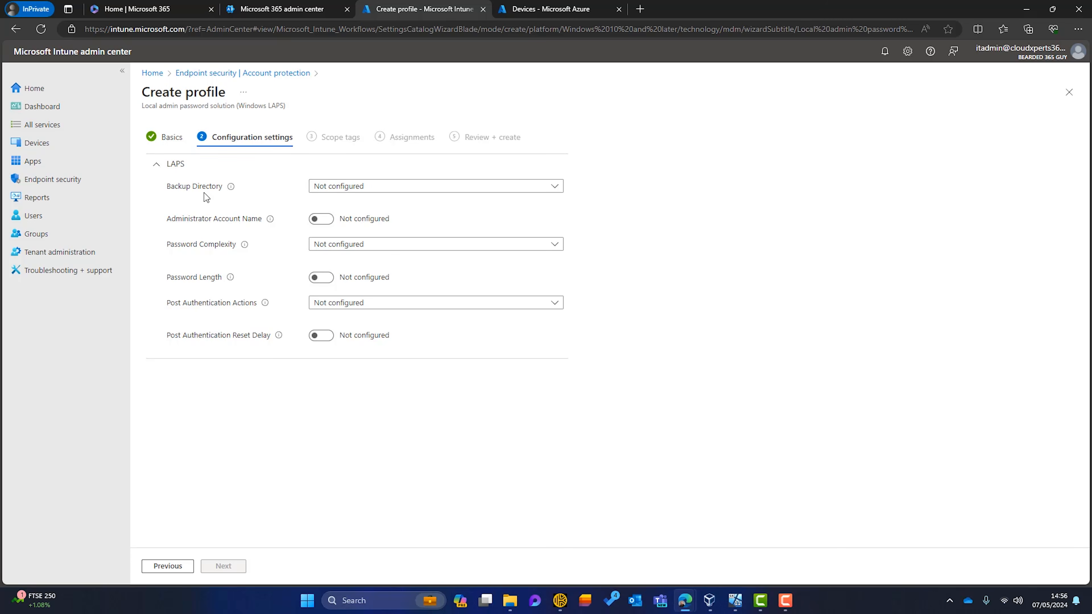
Set Backup Directory to Azure AD only; try Administrator Account Name 'itadmin', then leave it unconfigured
left_click(555, 190)
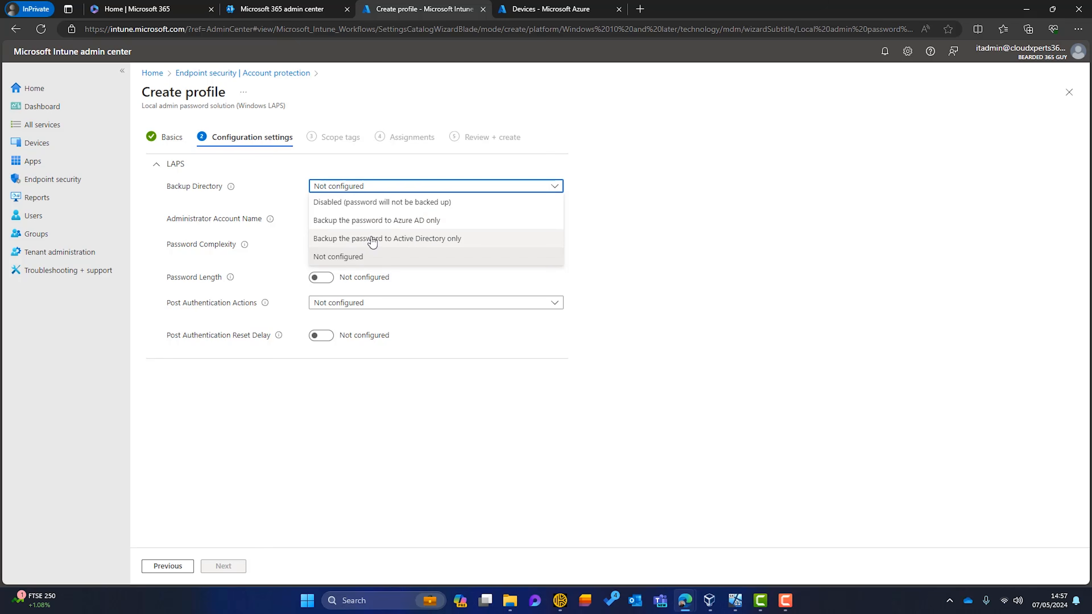
left_click(422, 227)
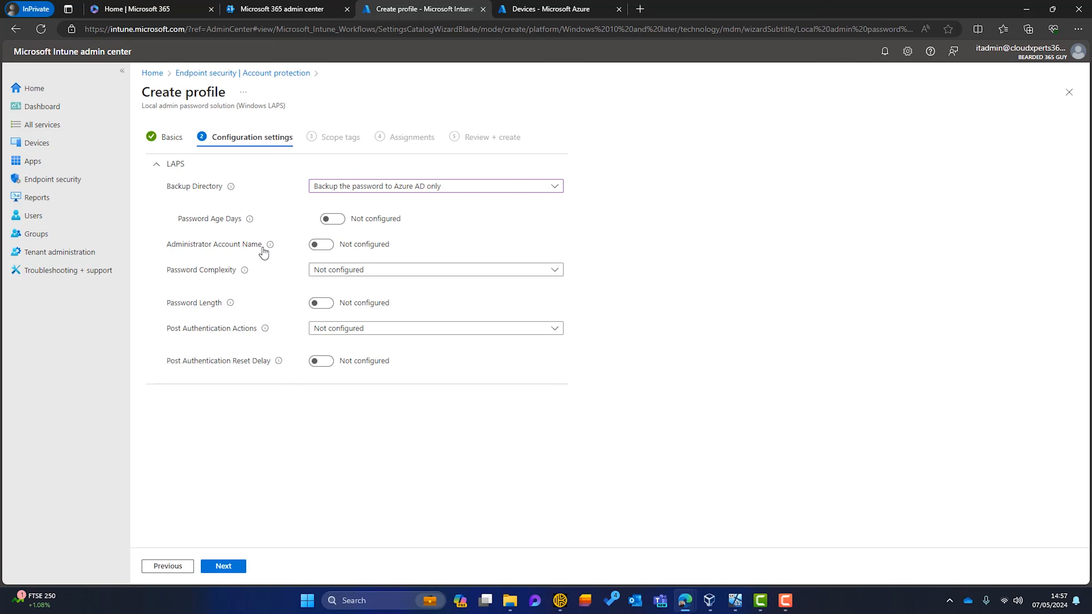
mouse_move(251, 219)
left_click(321, 245)
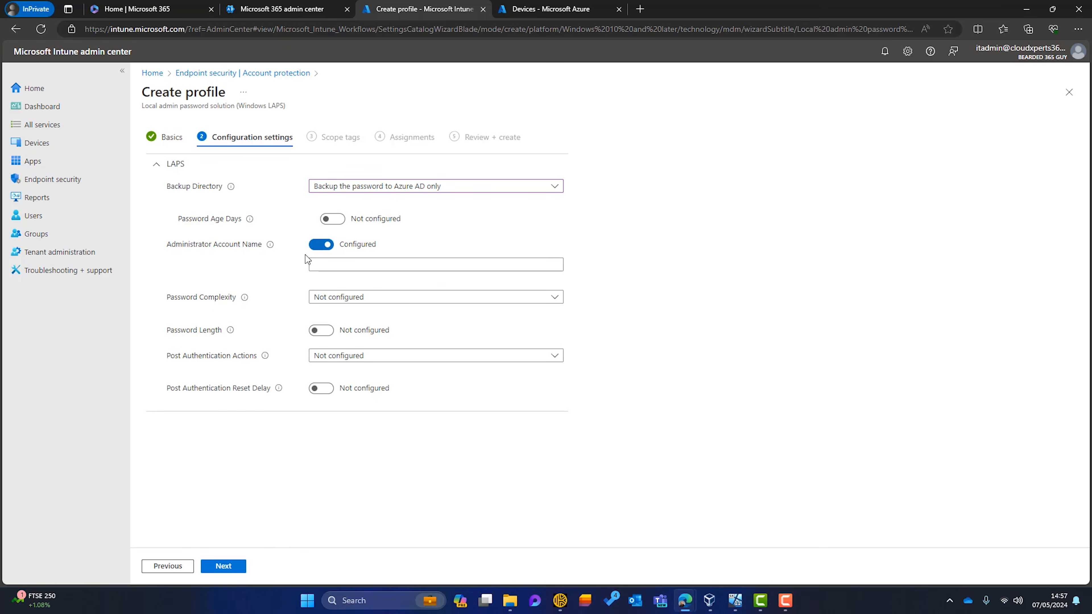
left_click(344, 266)
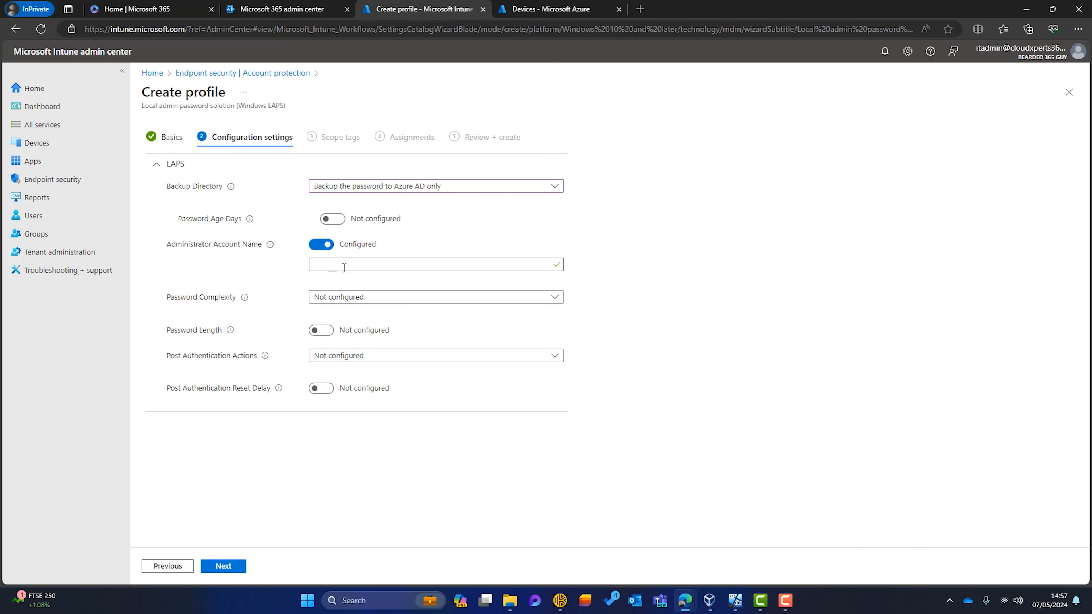
left_click(344, 267)
type("itadmin")
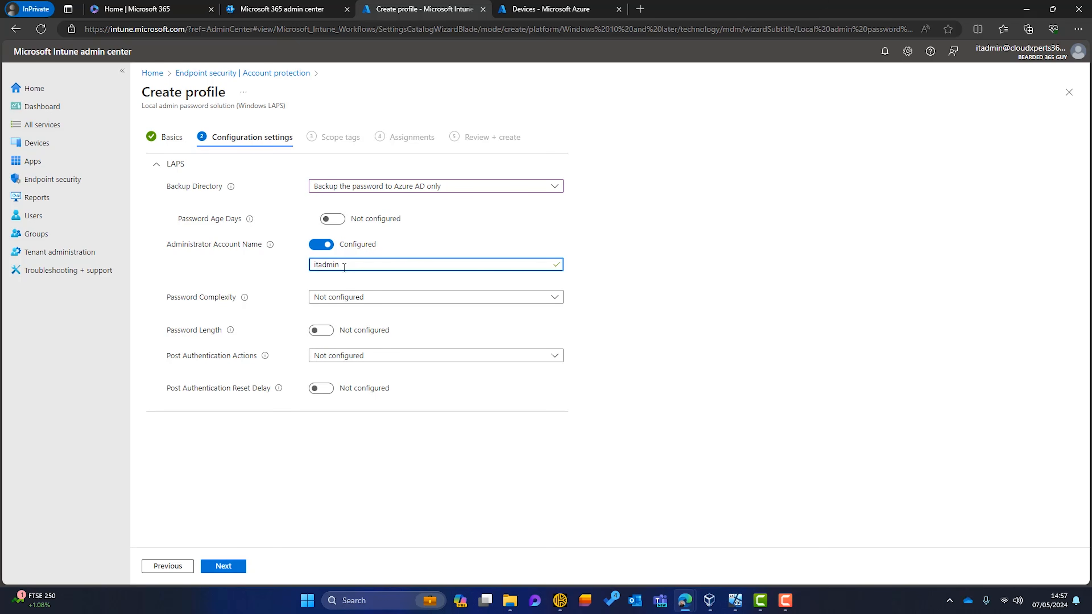
left_click(316, 245)
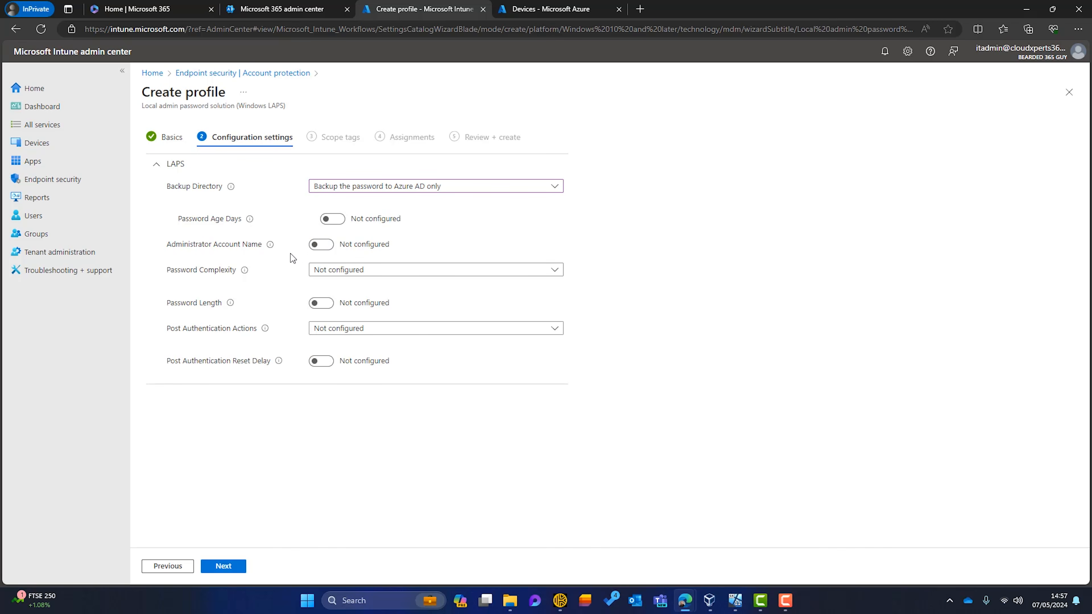
Leave Password Complexity unchanged and configure Password Length, replacing the default 14 with 8
left_click(557, 269)
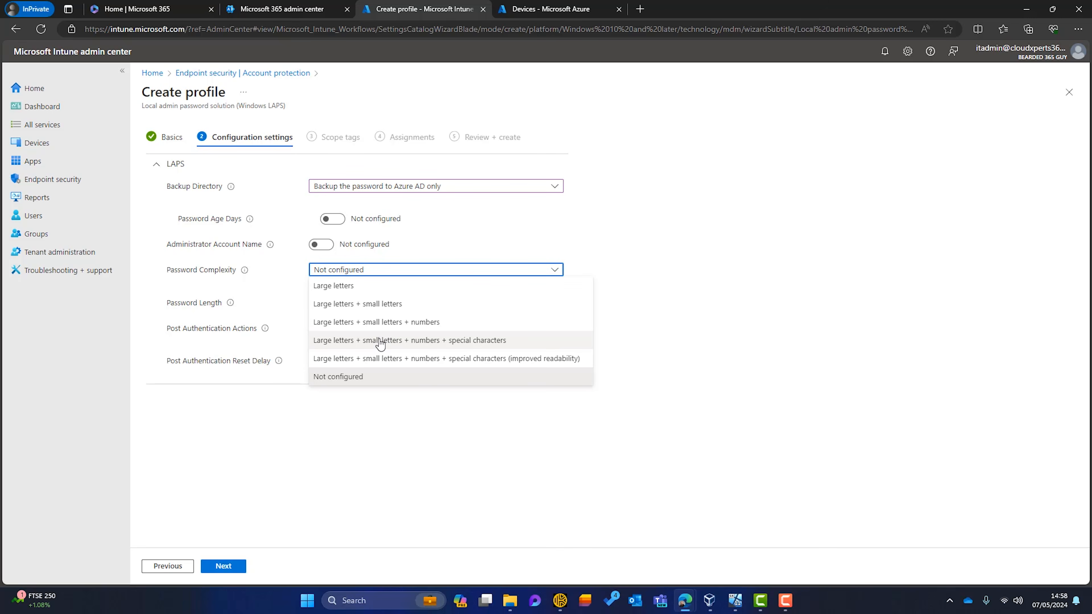
left_click(361, 429)
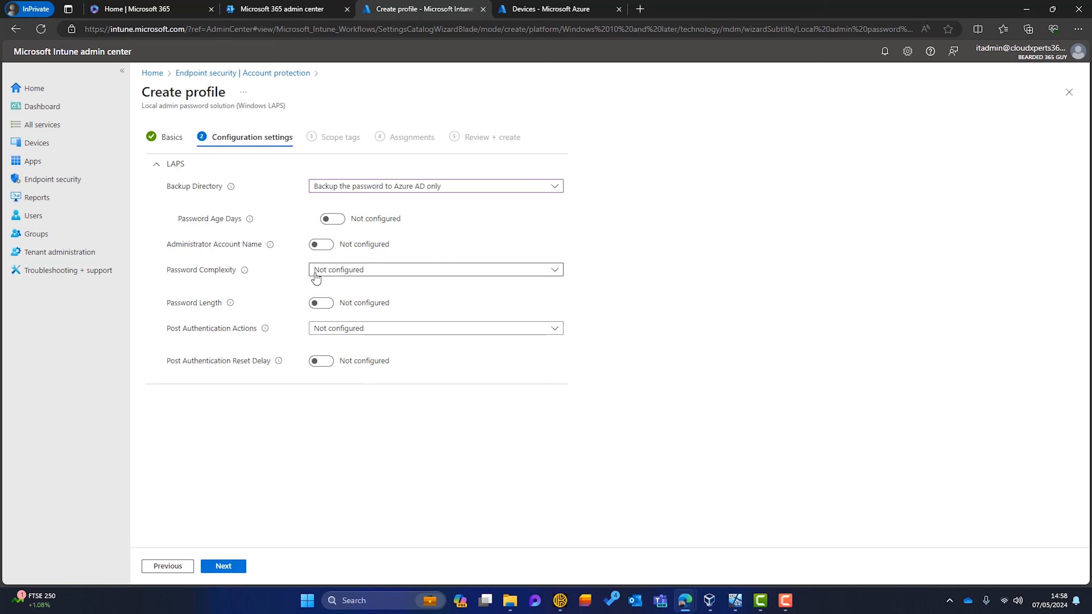
mouse_move(230, 307)
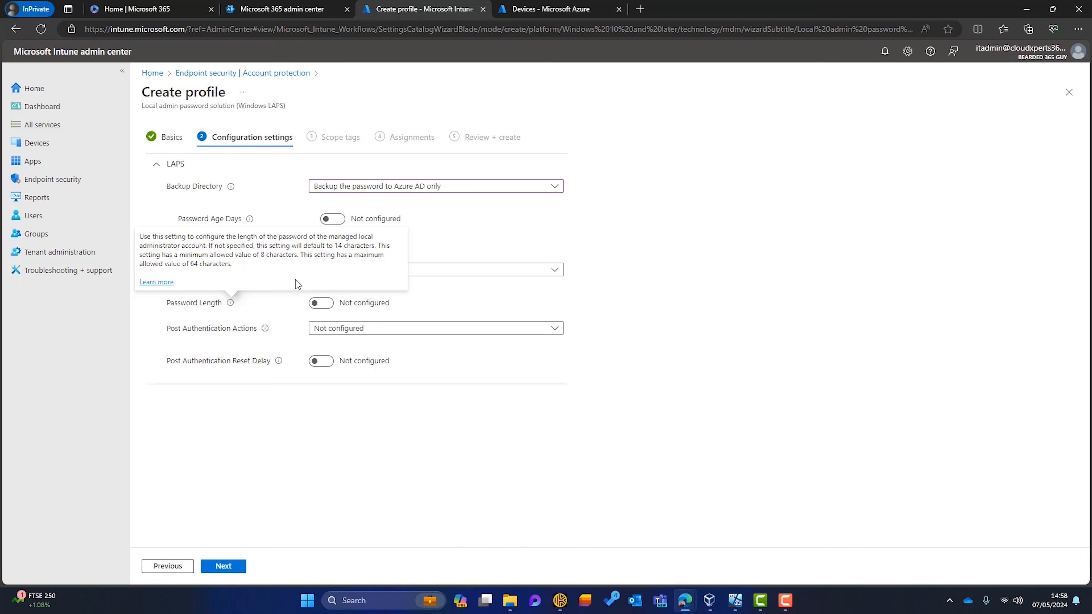
left_click(318, 305)
left_click_drag(331, 325, 291, 320)
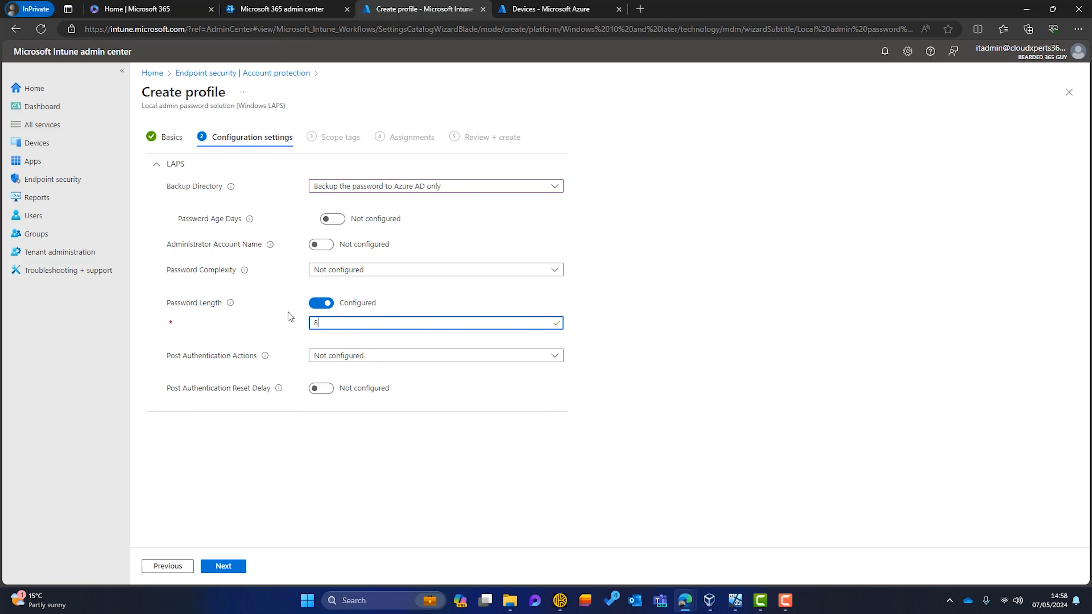
key("BackSpace")
Return Password Length to Not configured and advance through the settings and scope tags pages
left_click(322, 307)
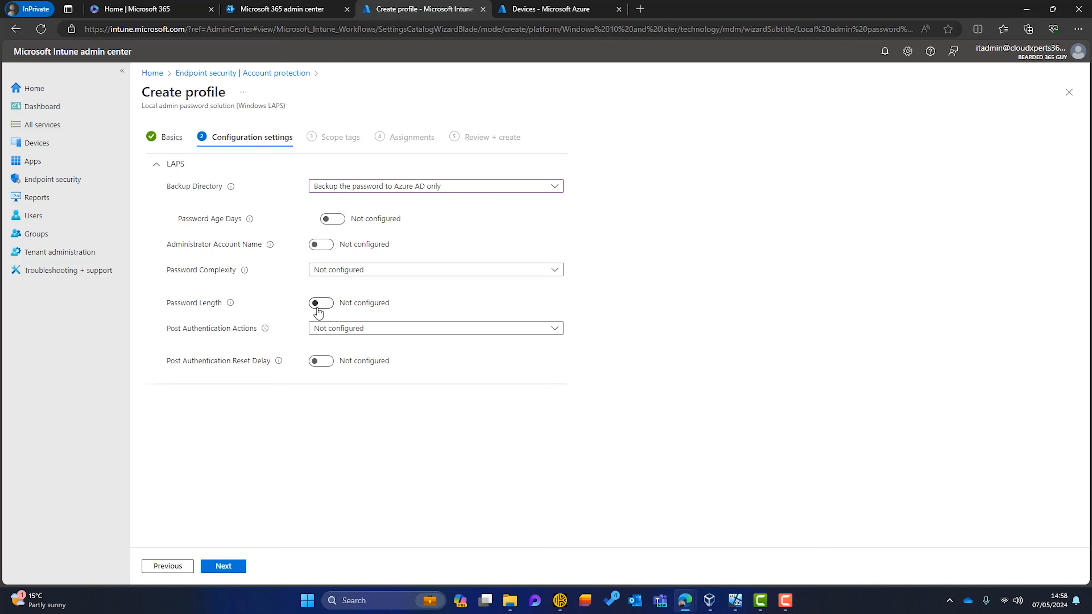
mouse_move(232, 304)
left_click(235, 567)
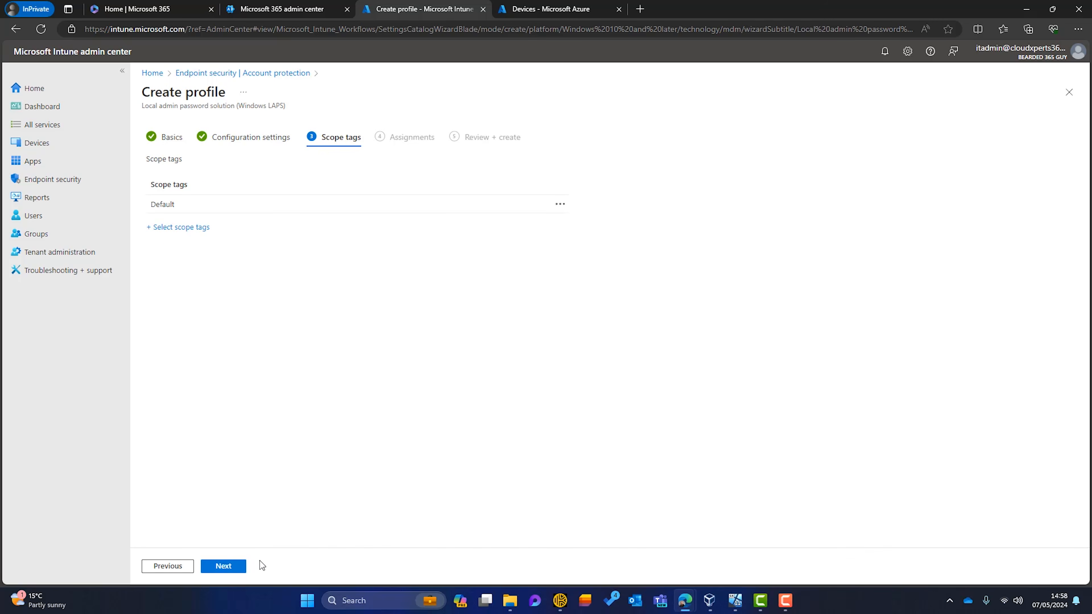
left_click(221, 573)
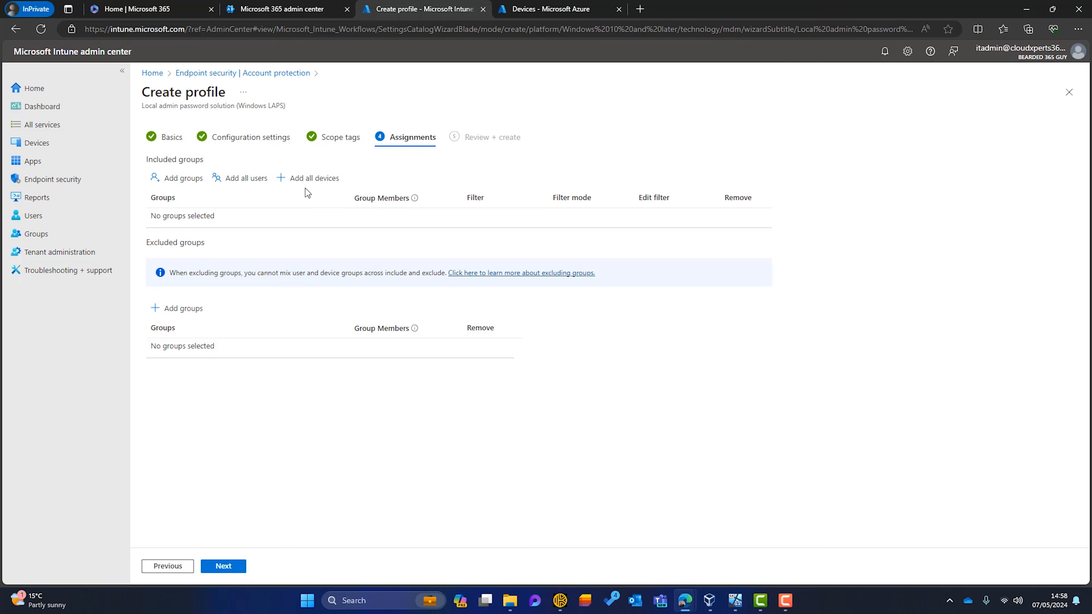
Assign LAPS Policy to all devices, create it, and open the Windows devices list
left_click(306, 178)
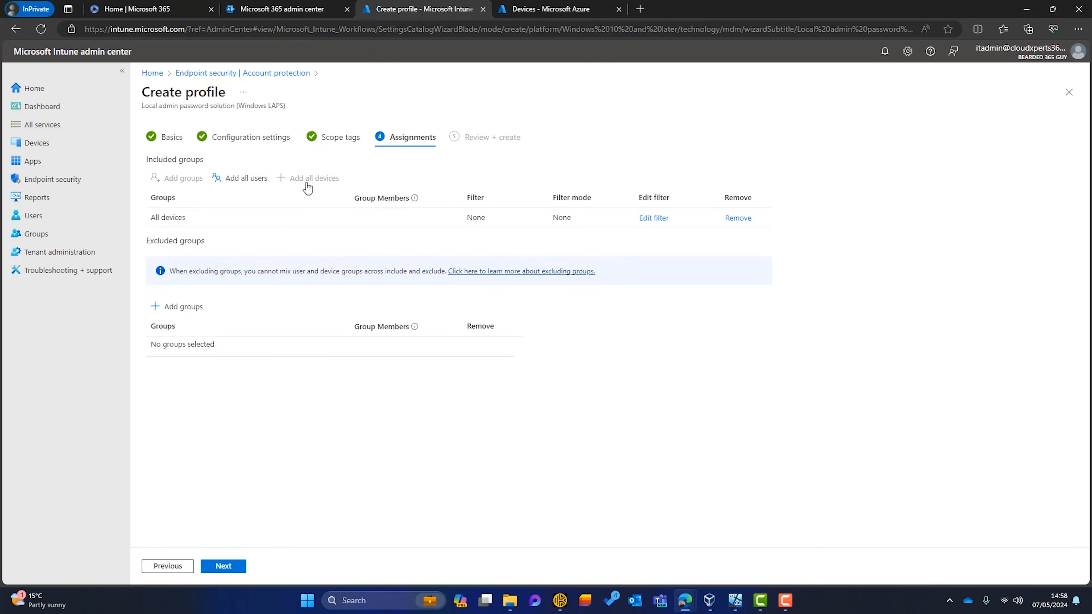
left_click(223, 567)
left_click(234, 567)
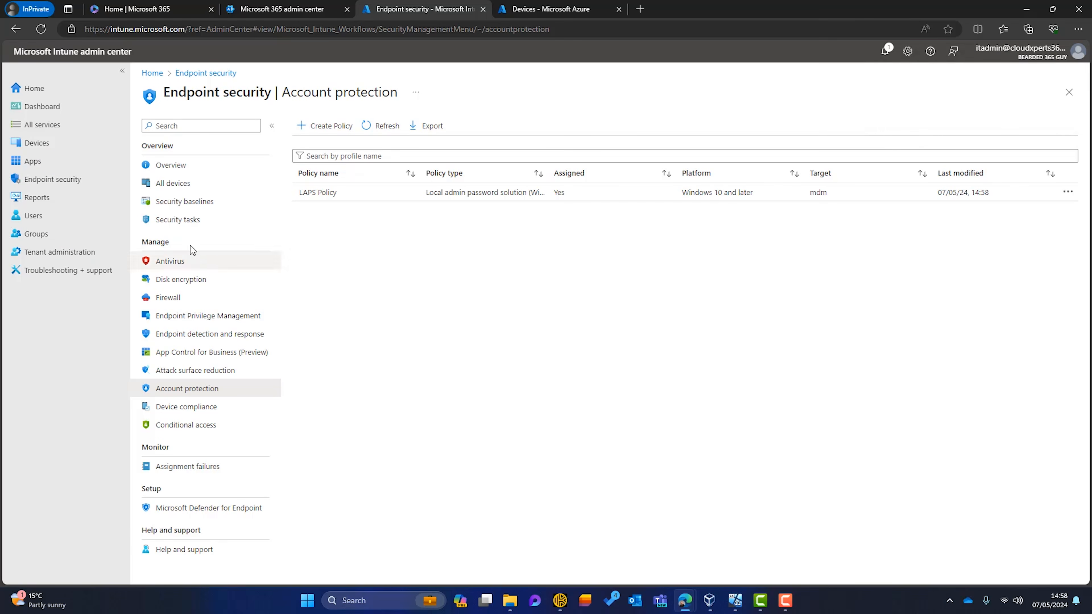
left_click(66, 146)
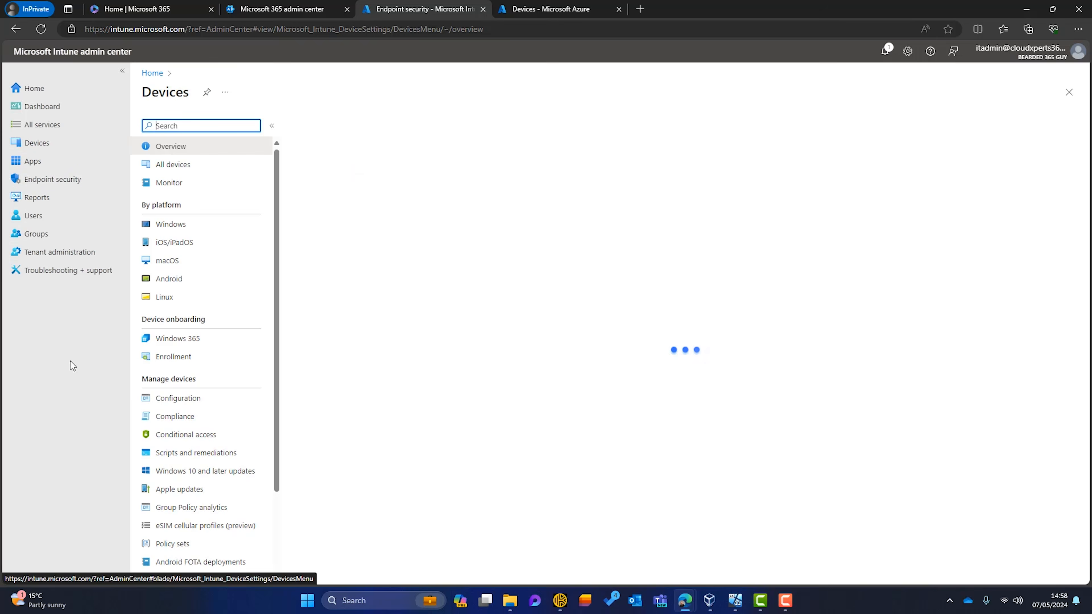
left_click(182, 222)
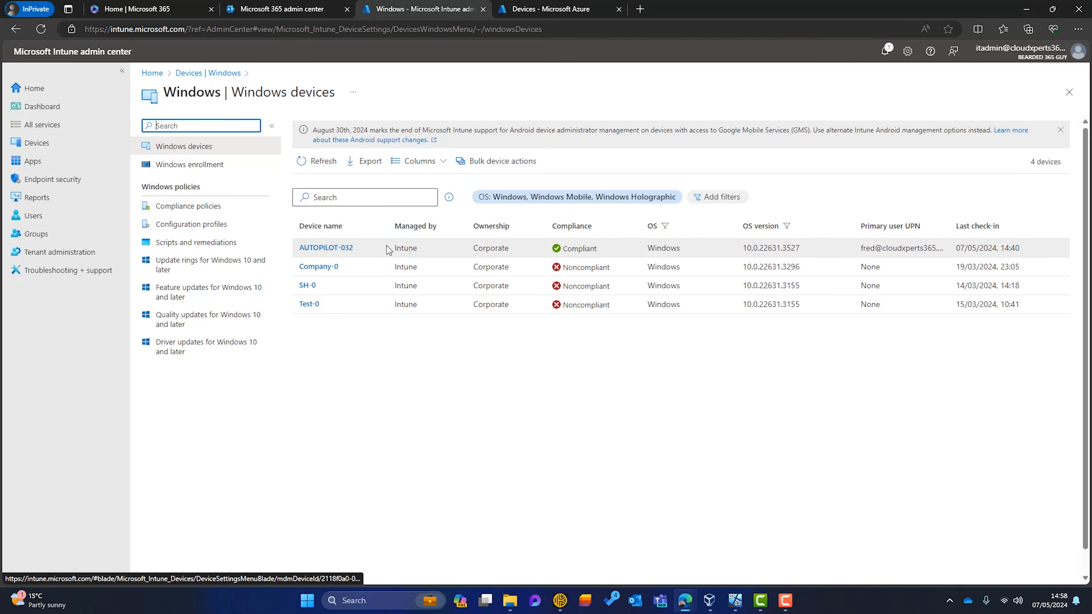
Wake the Windows 11 VirtualBox machine and sign in with the account PIN
left_click(735, 601)
left_click(590, 261)
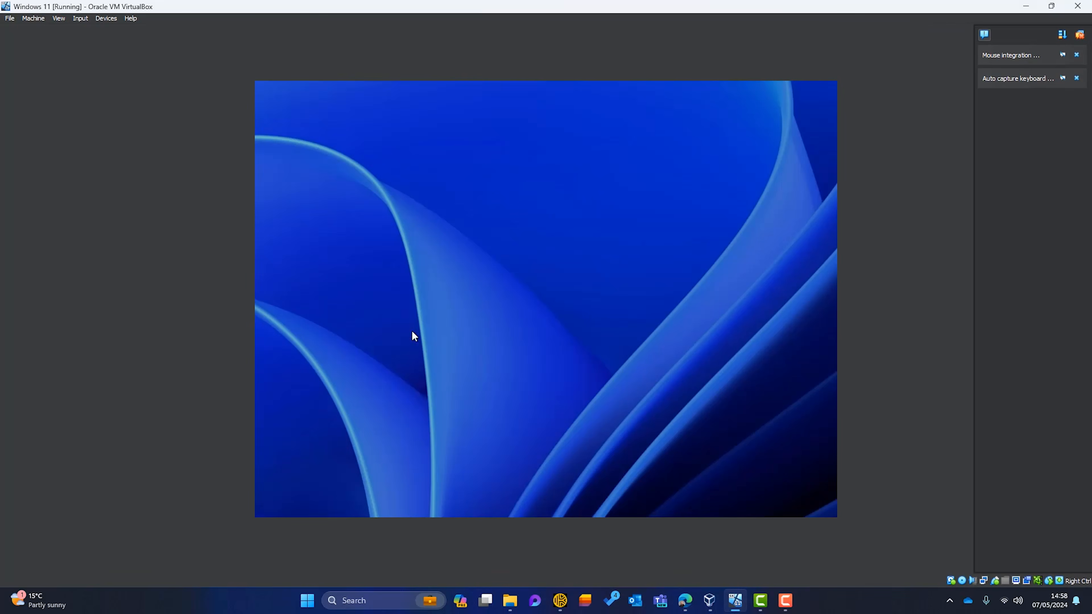
type("123456")
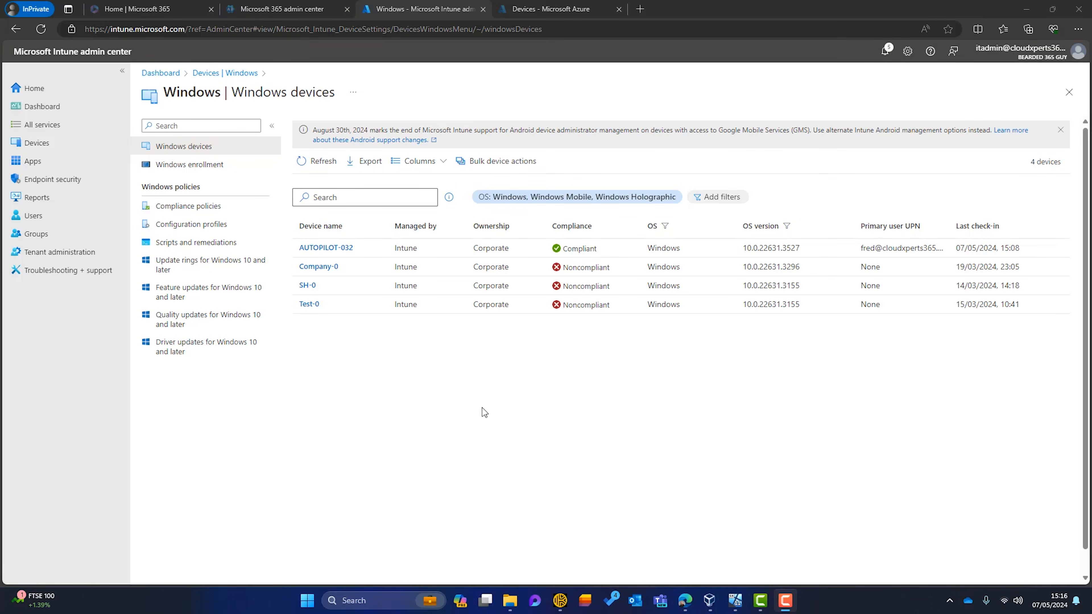
left_click(482, 408)
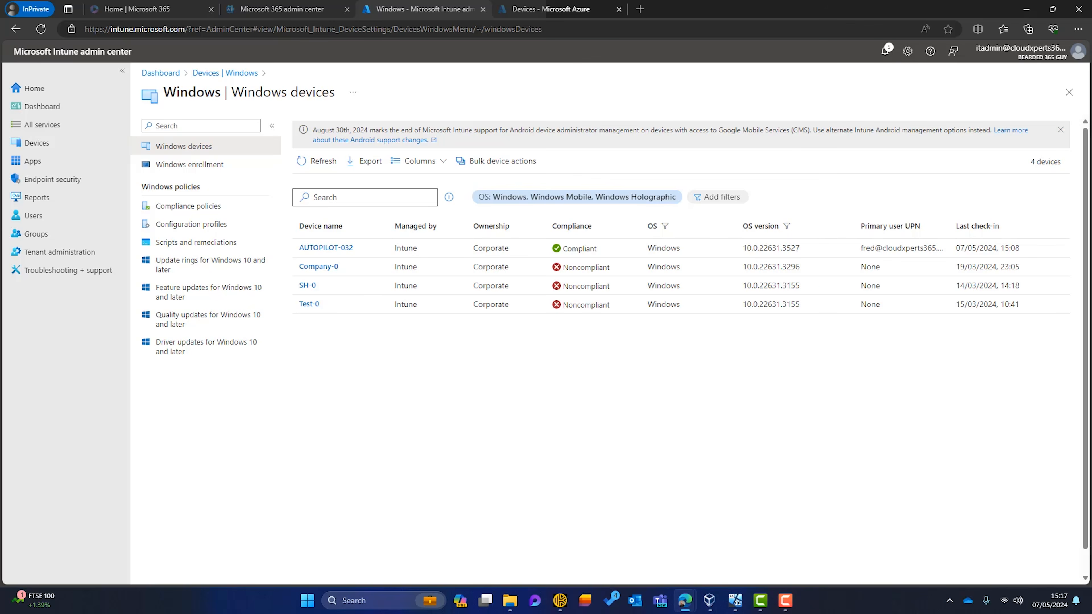
left_click(56, 179)
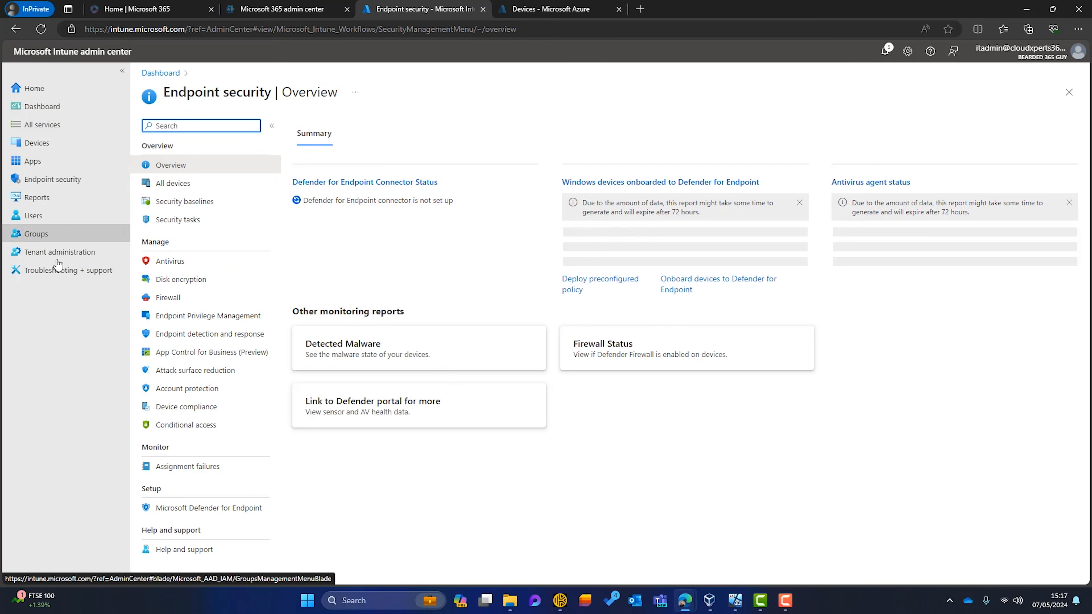
left_click(186, 389)
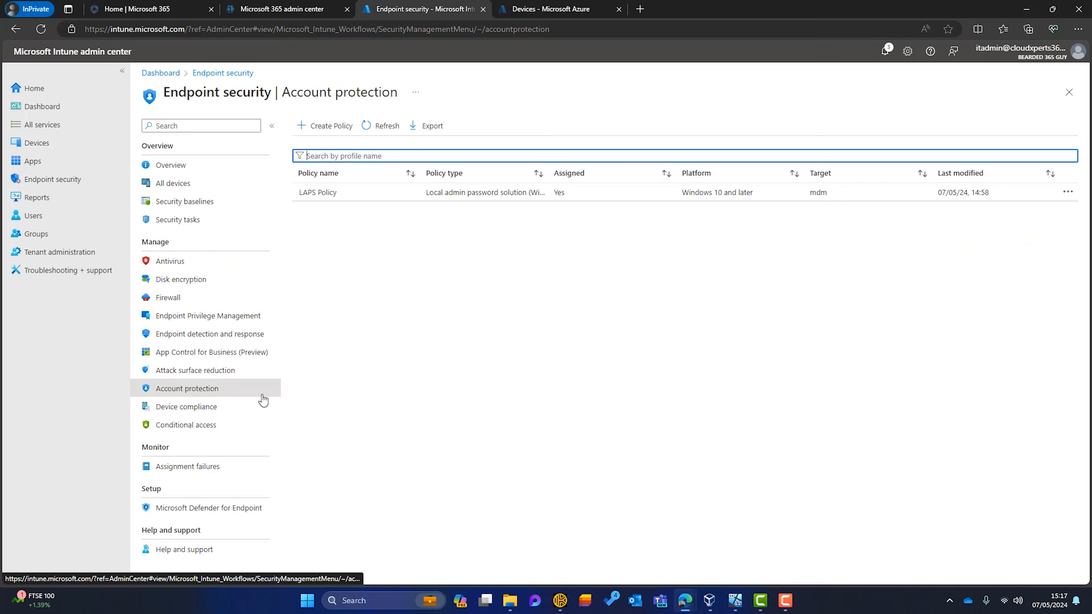
left_click(329, 193)
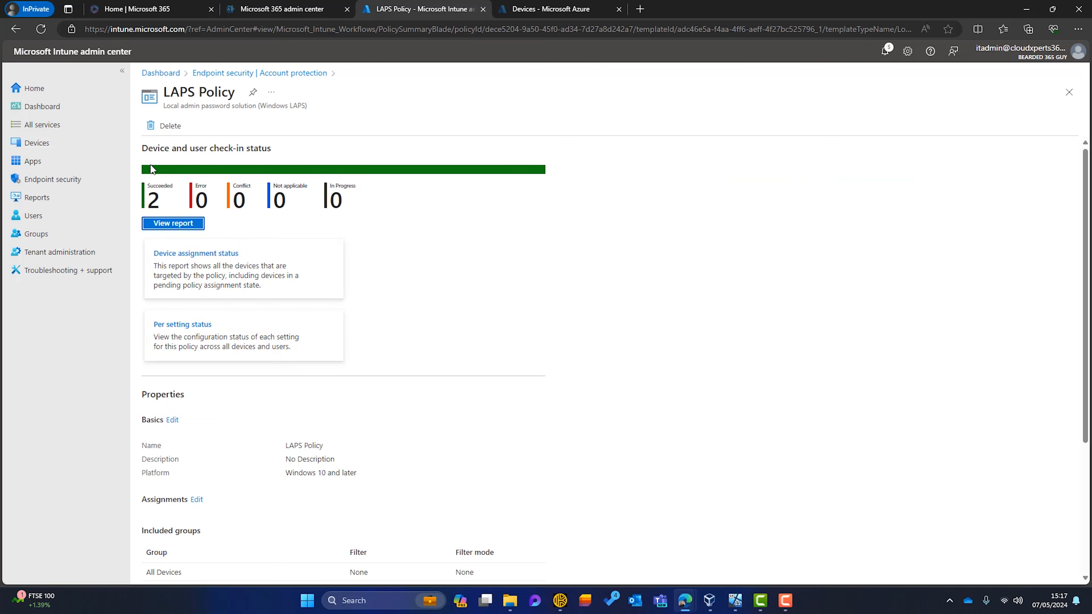
left_click(172, 223)
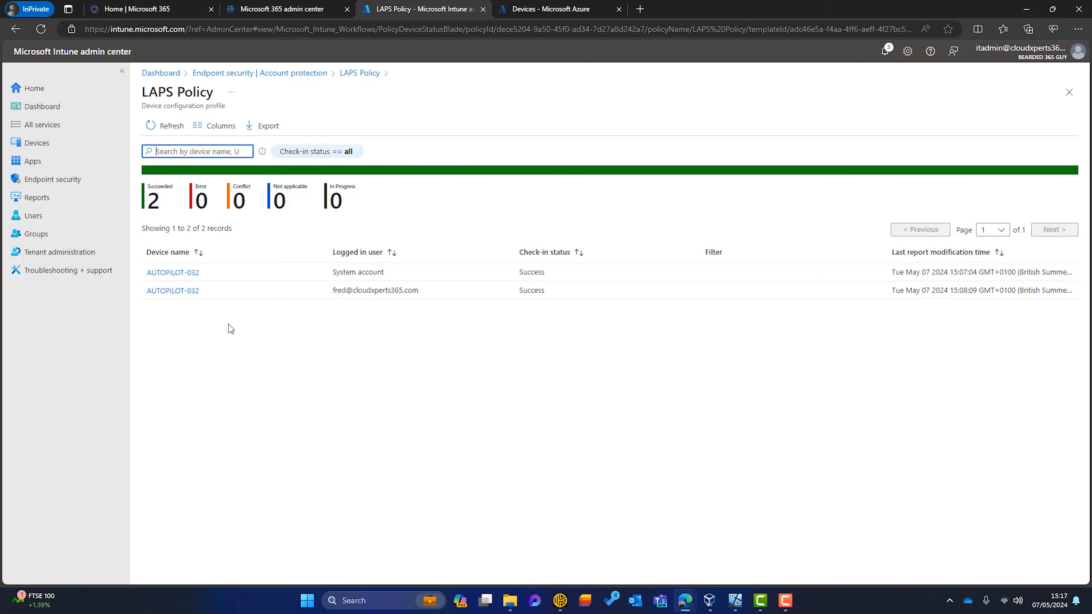
left_click(60, 149)
left_click(156, 225)
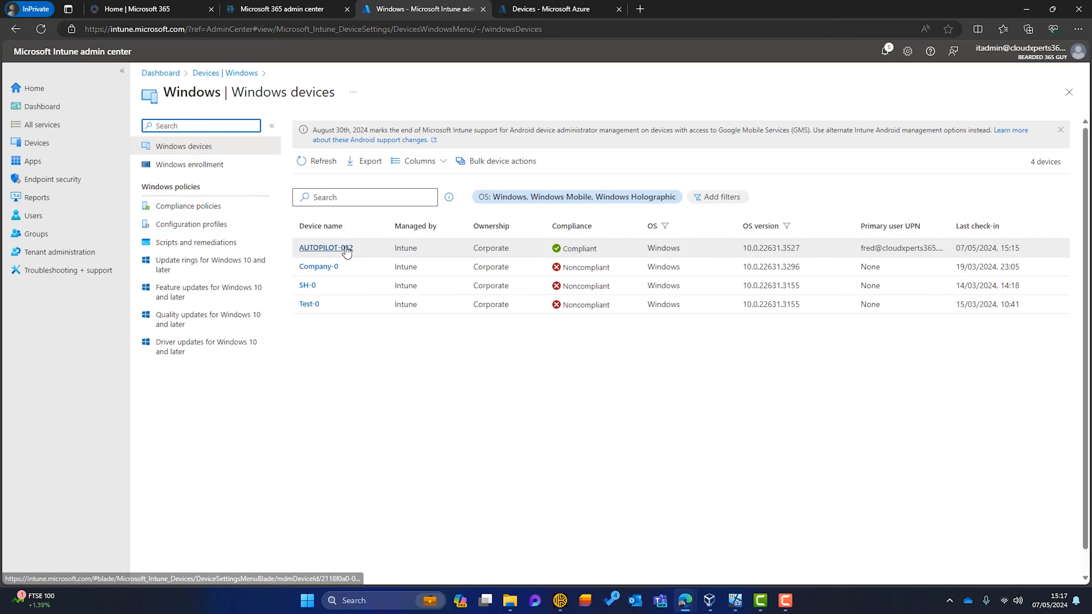
Reveal AUTOPILOT-032's local administrator password on its Local admin password page, then close the panel
left_click(344, 247)
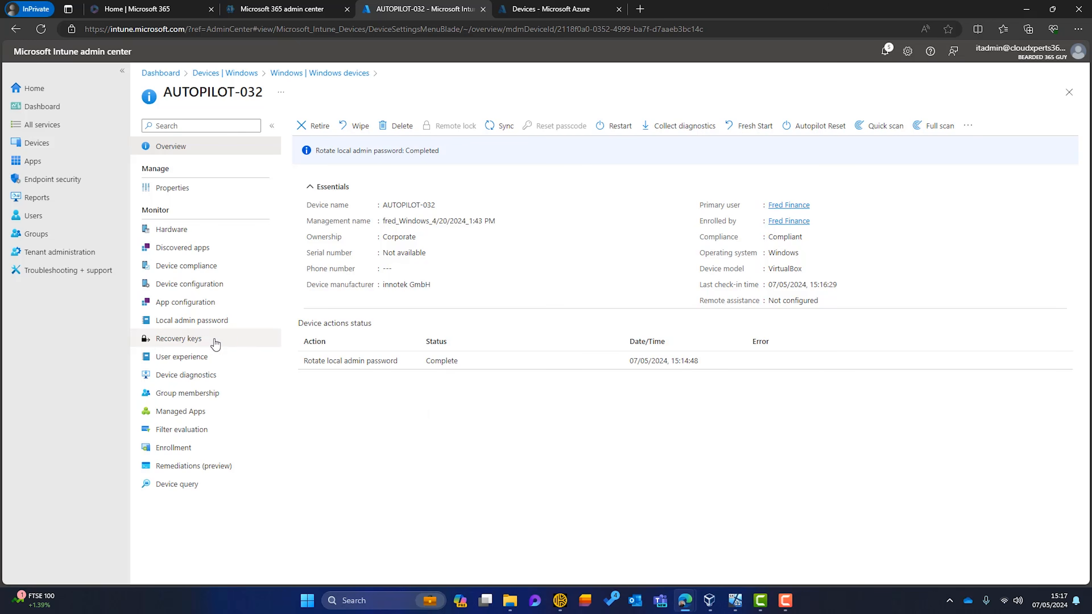
left_click(196, 322)
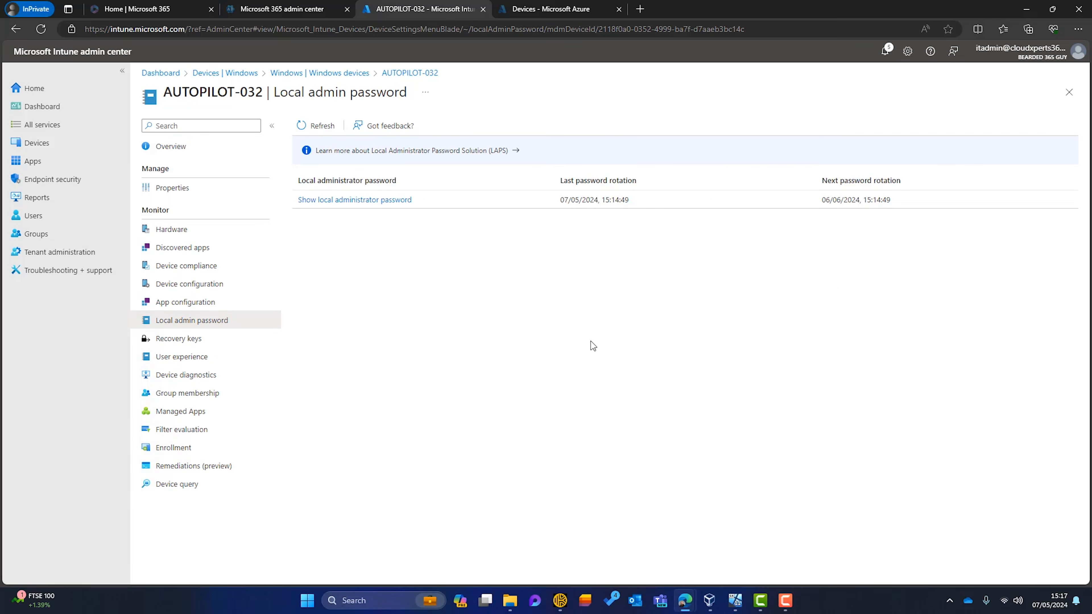
left_click(316, 201)
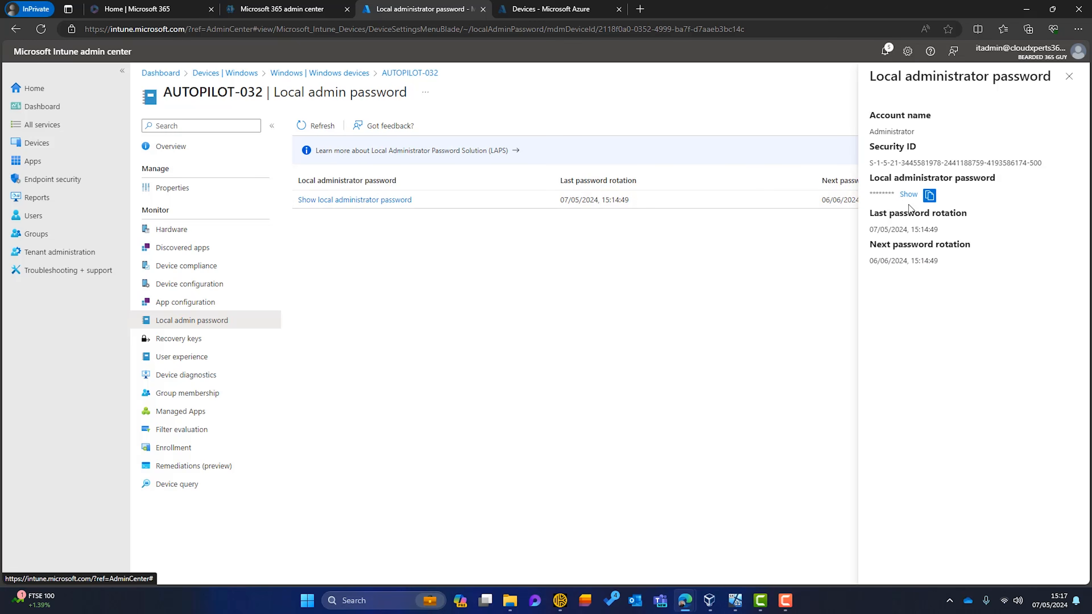
left_click(910, 196)
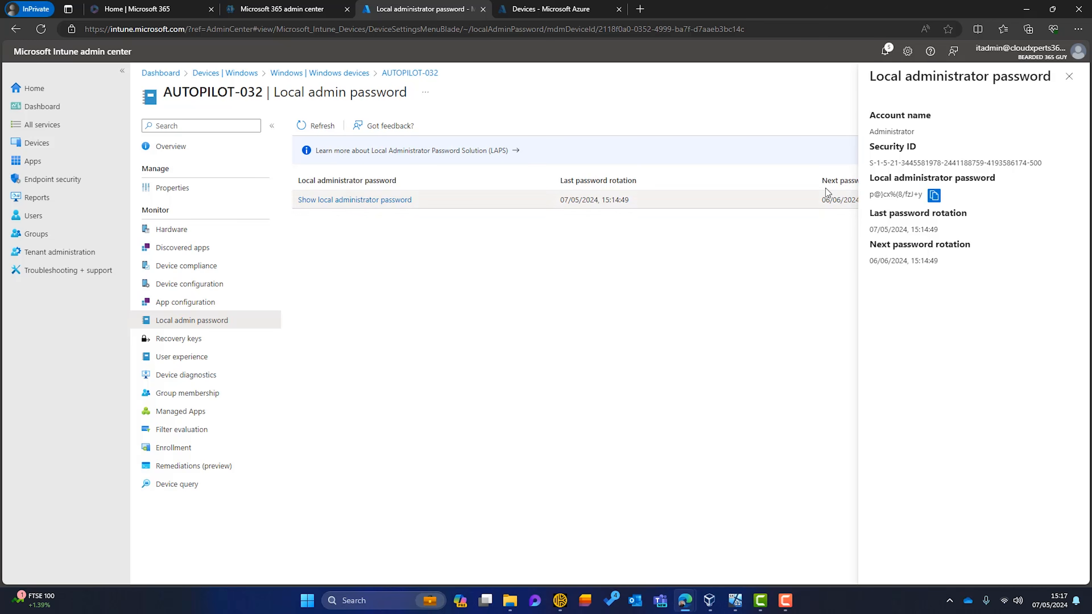
left_click(1069, 76)
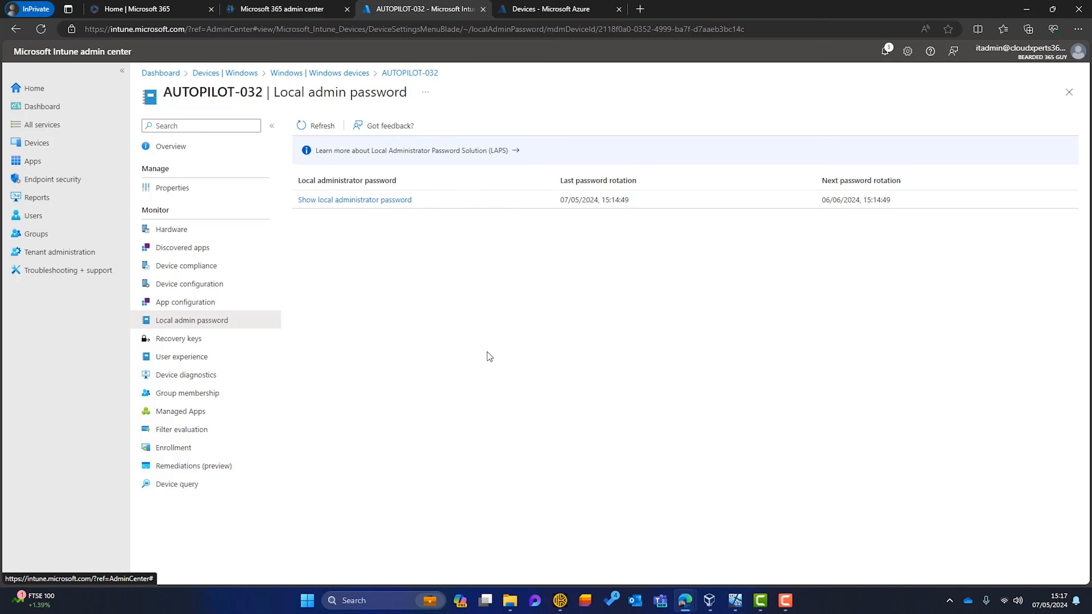
Rotate AUTOPILOT-032's local admin password from the device overview's actions menu
left_click(168, 148)
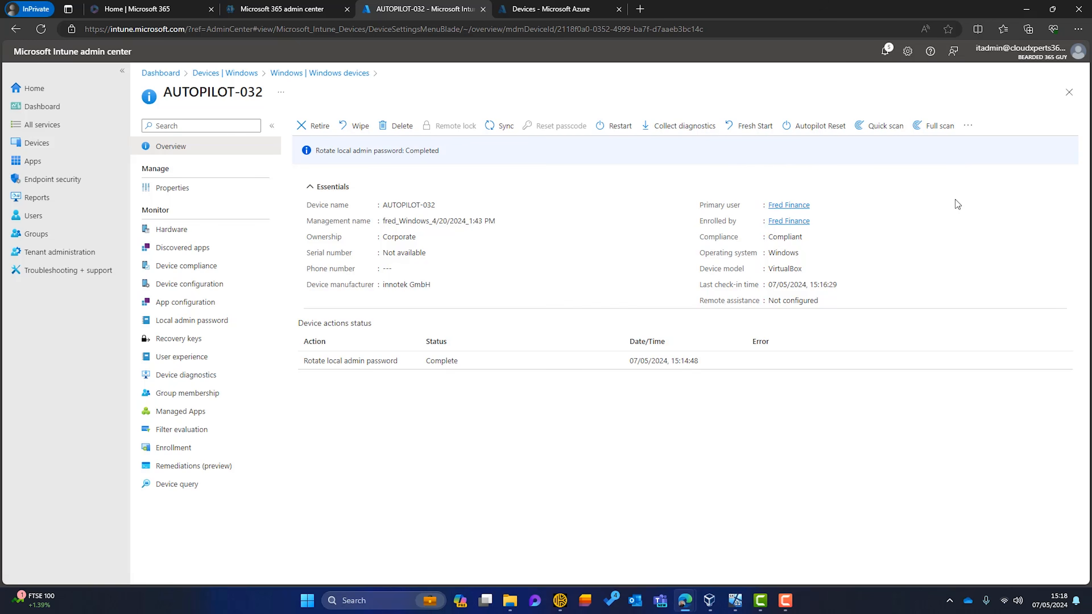
left_click(969, 126)
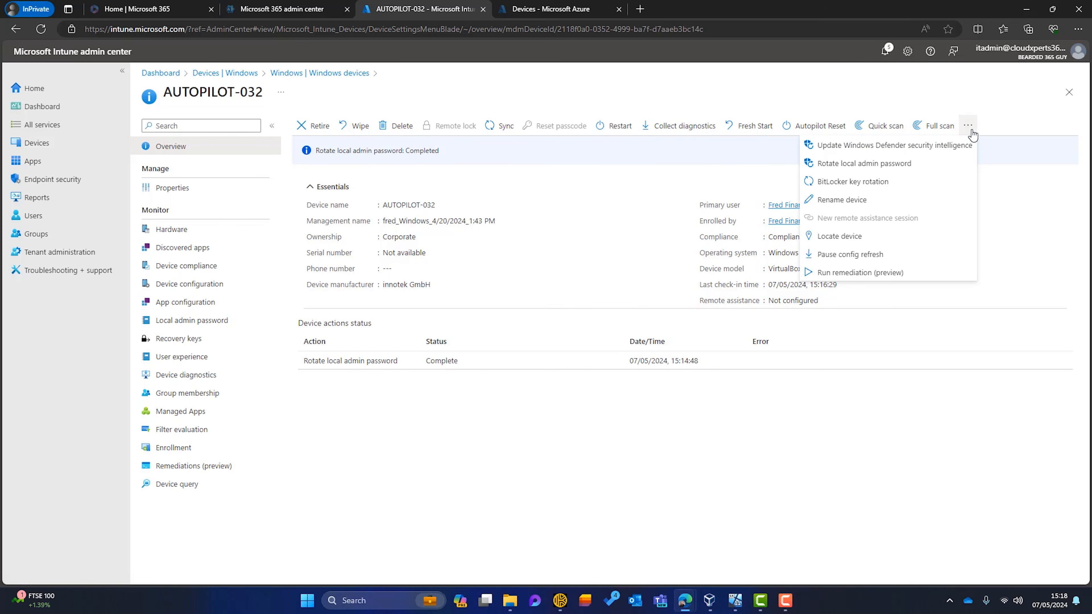
left_click(834, 166)
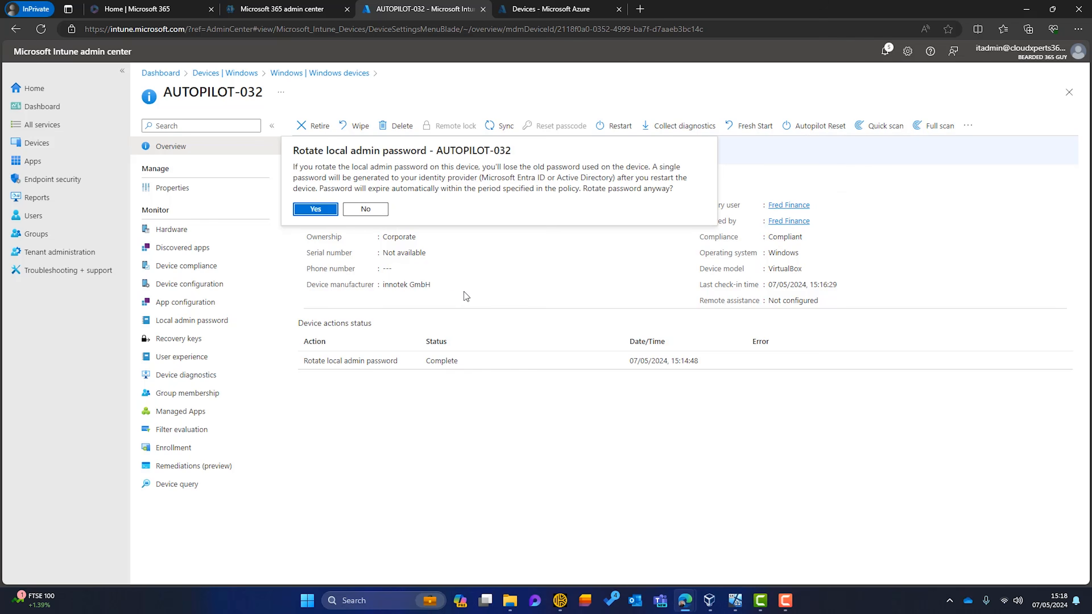
left_click(316, 210)
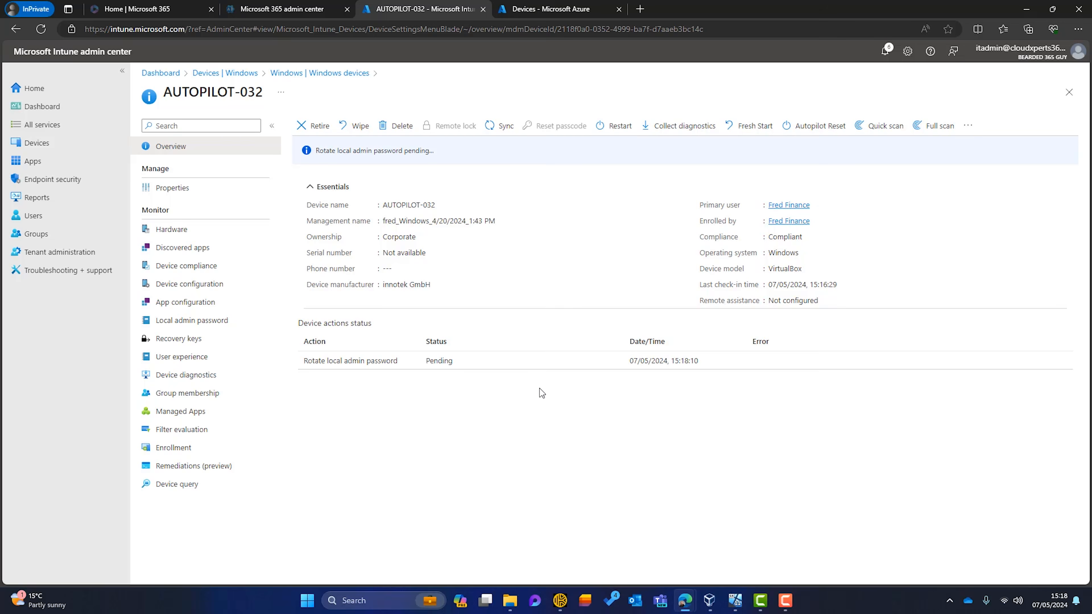
left_click(554, 9)
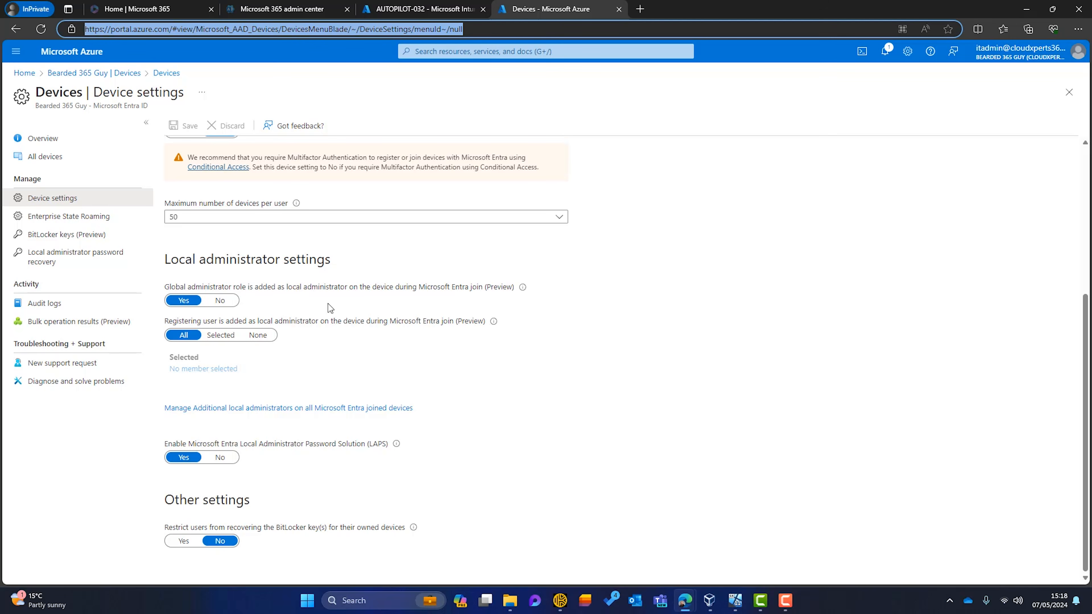
Set 'Global administrator role is added as local administrator' to No and save the device settings
left_click(223, 301)
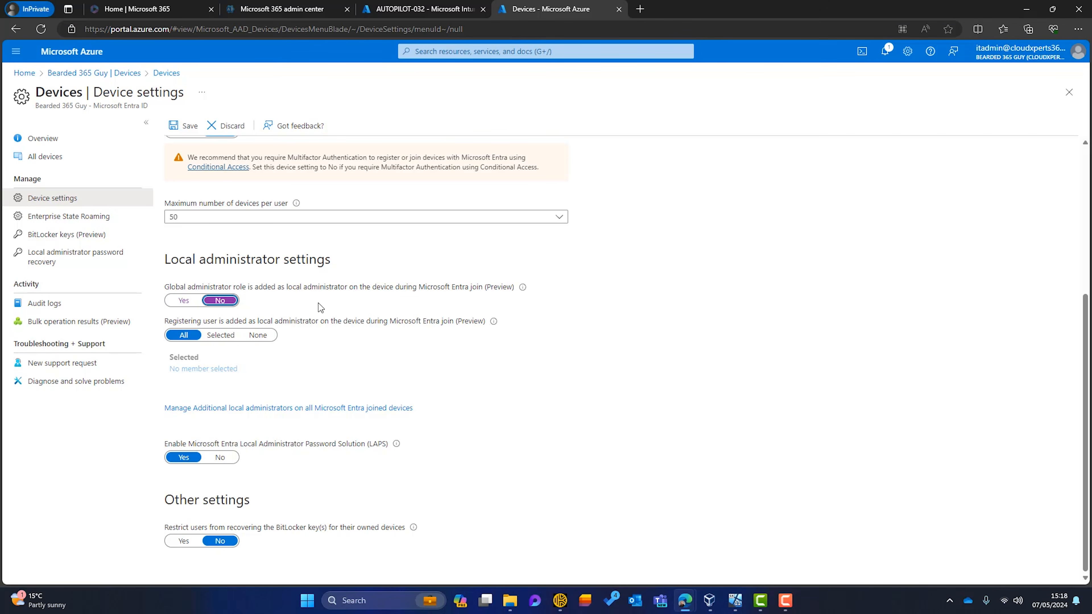
left_click(182, 126)
left_click(419, 9)
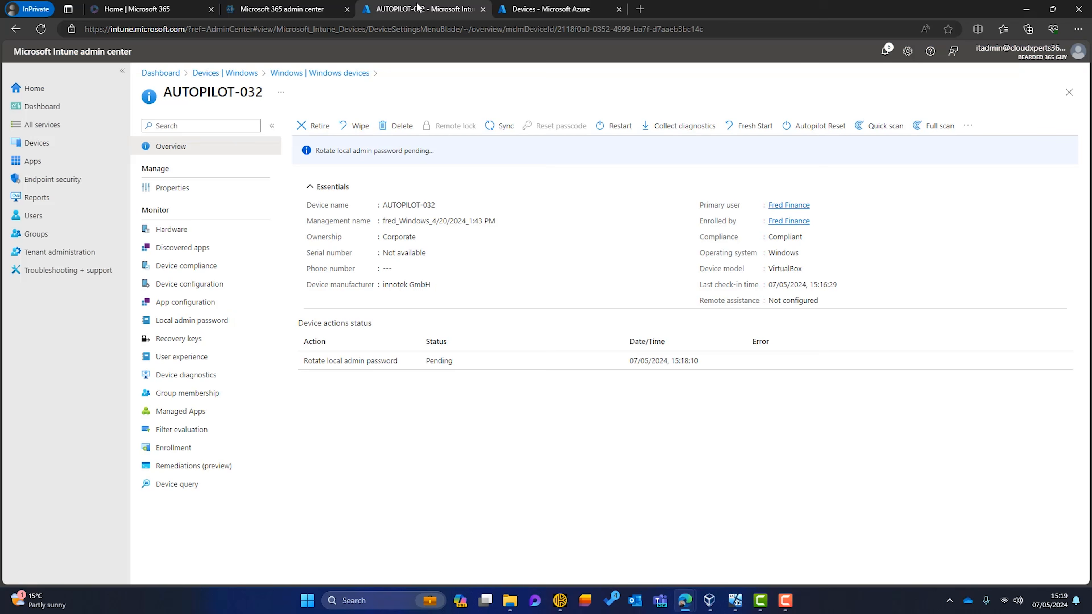